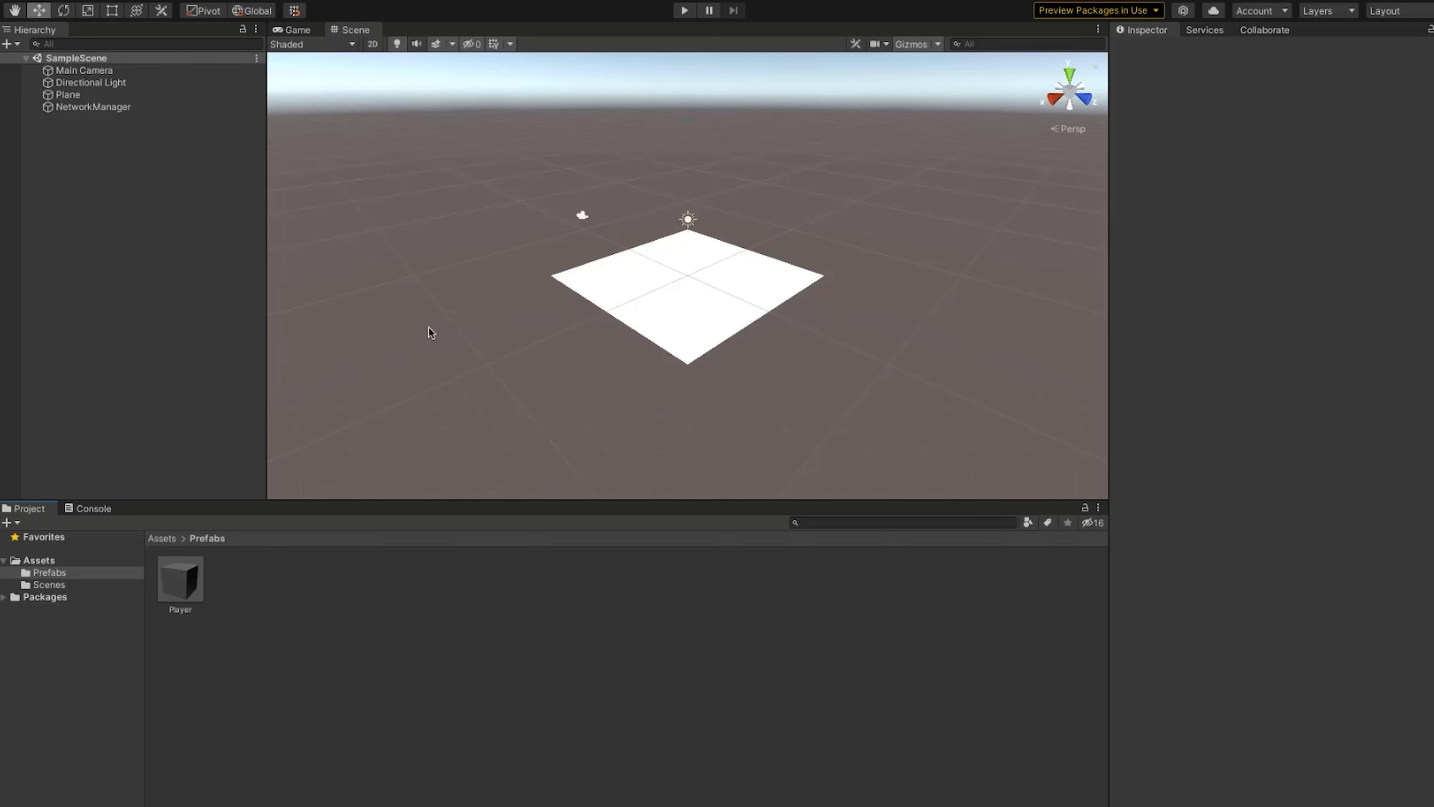
Zoom out the Scene view and switch to the desktop showing the Netcode API Overview docs
scroll(817, 334, "down", 5)
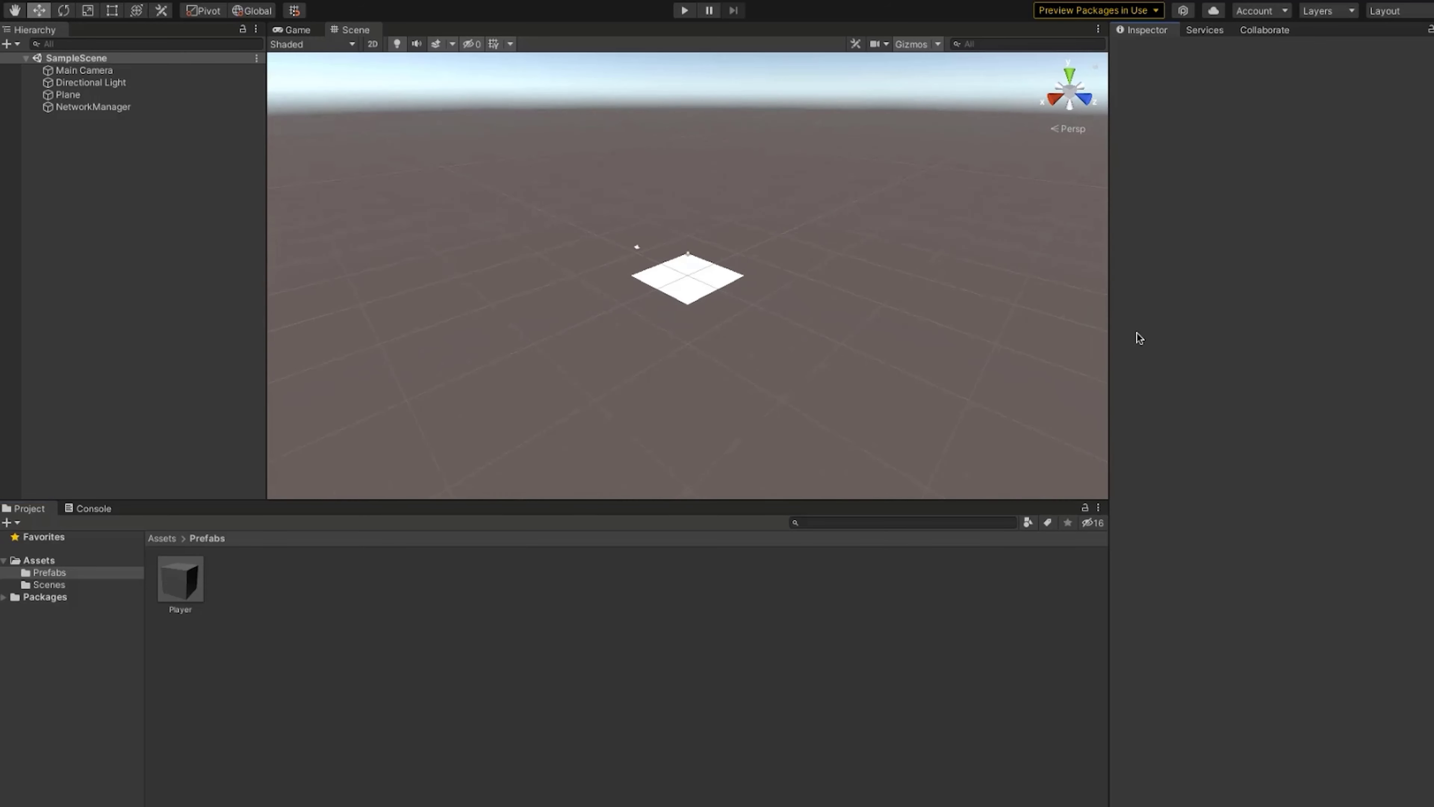
key("ctrl+Right")
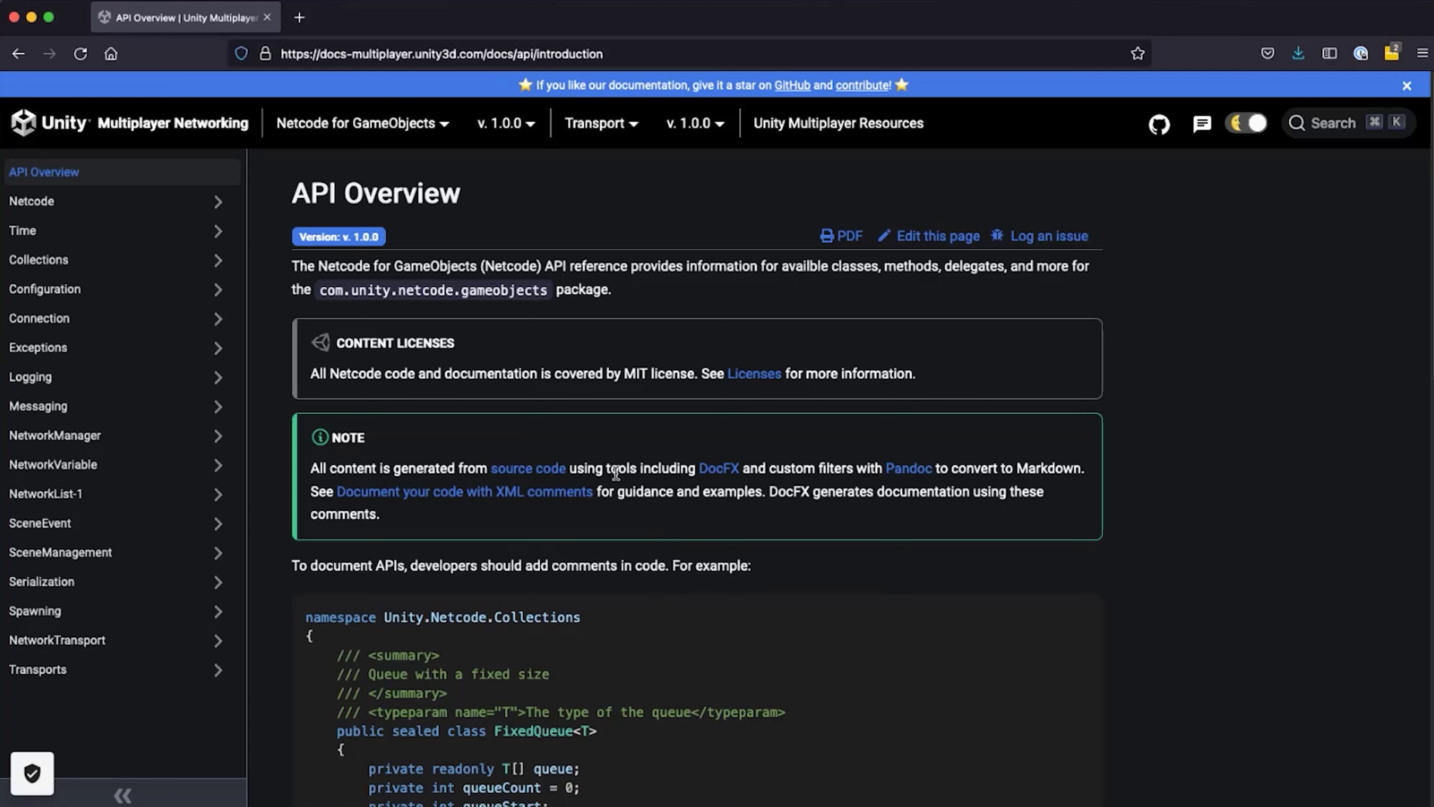
scroll(592, 495, "down", 1)
scroll(395, 463, "up", 1)
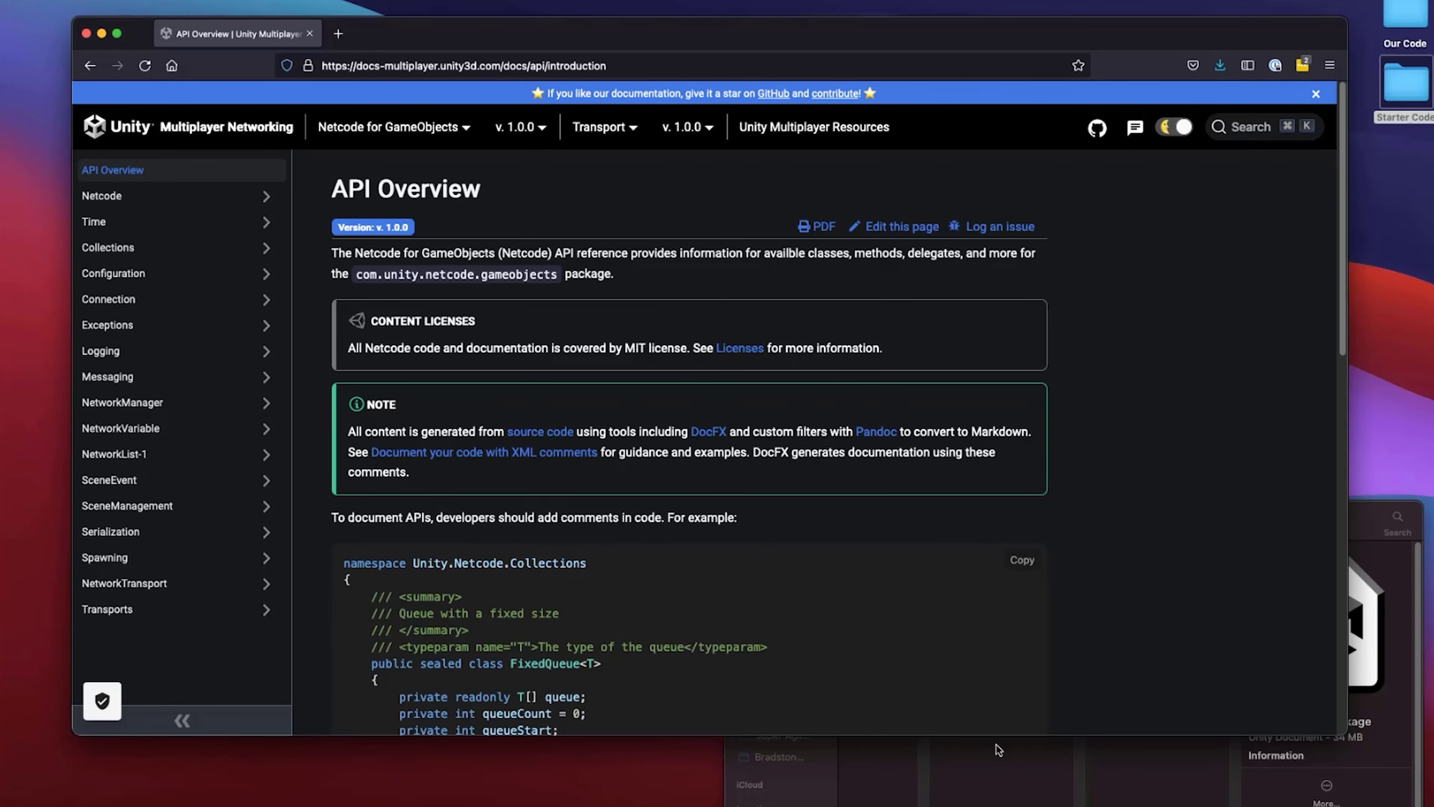
Import all assets from Ep4-Starter-Package.unitypackage in Finder into the Unity project
left_click(998, 751)
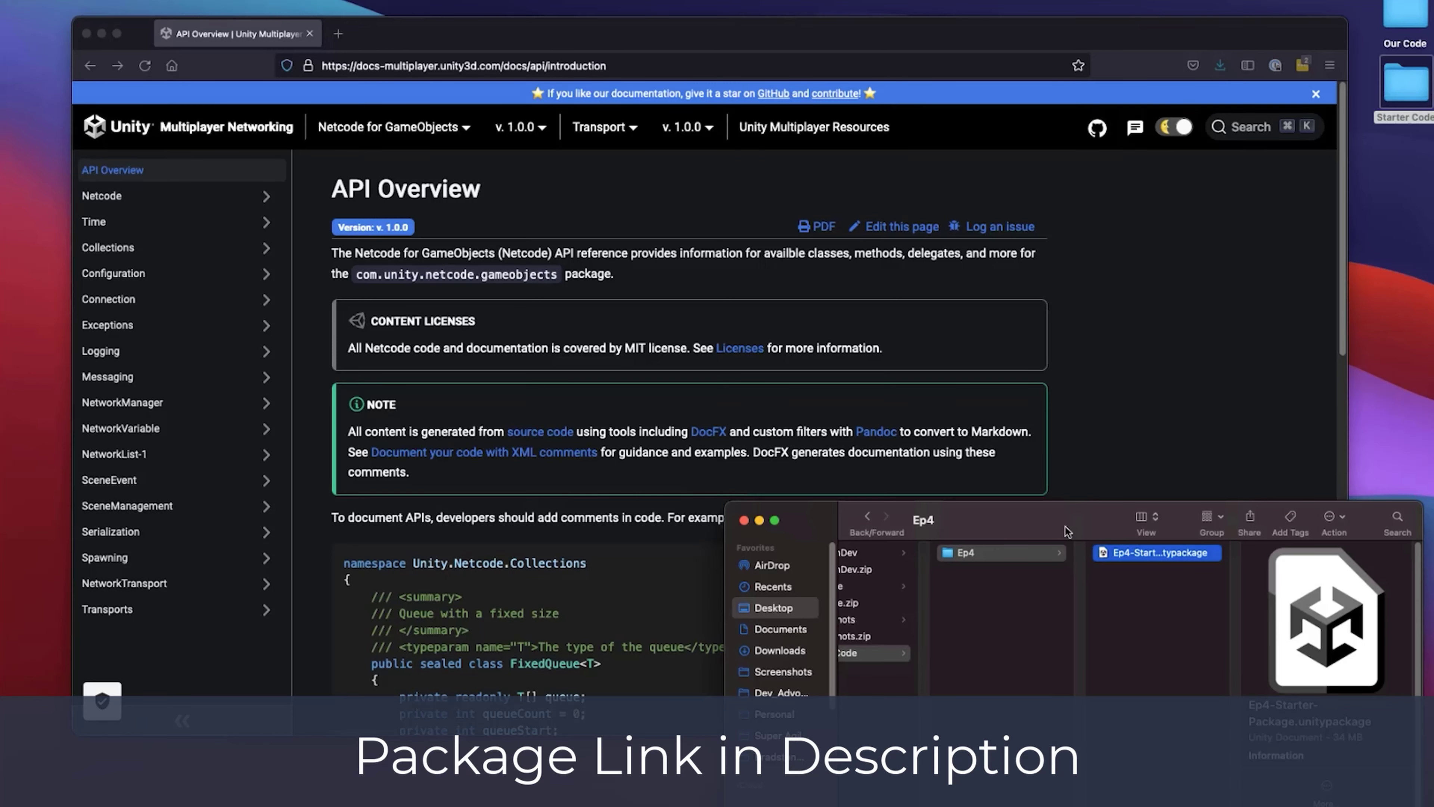
double_click(1108, 556)
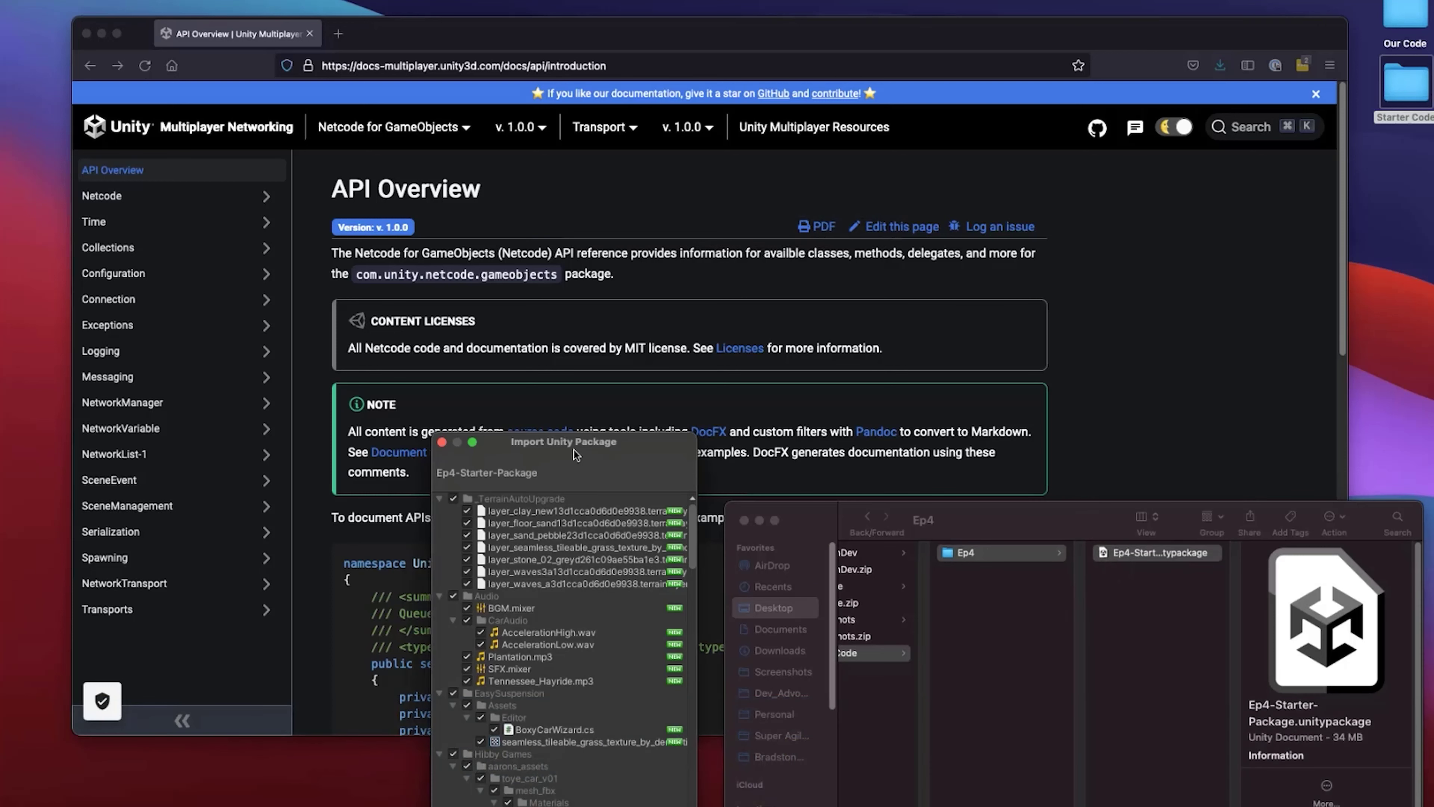
left_click_drag(574, 455, 599, 229)
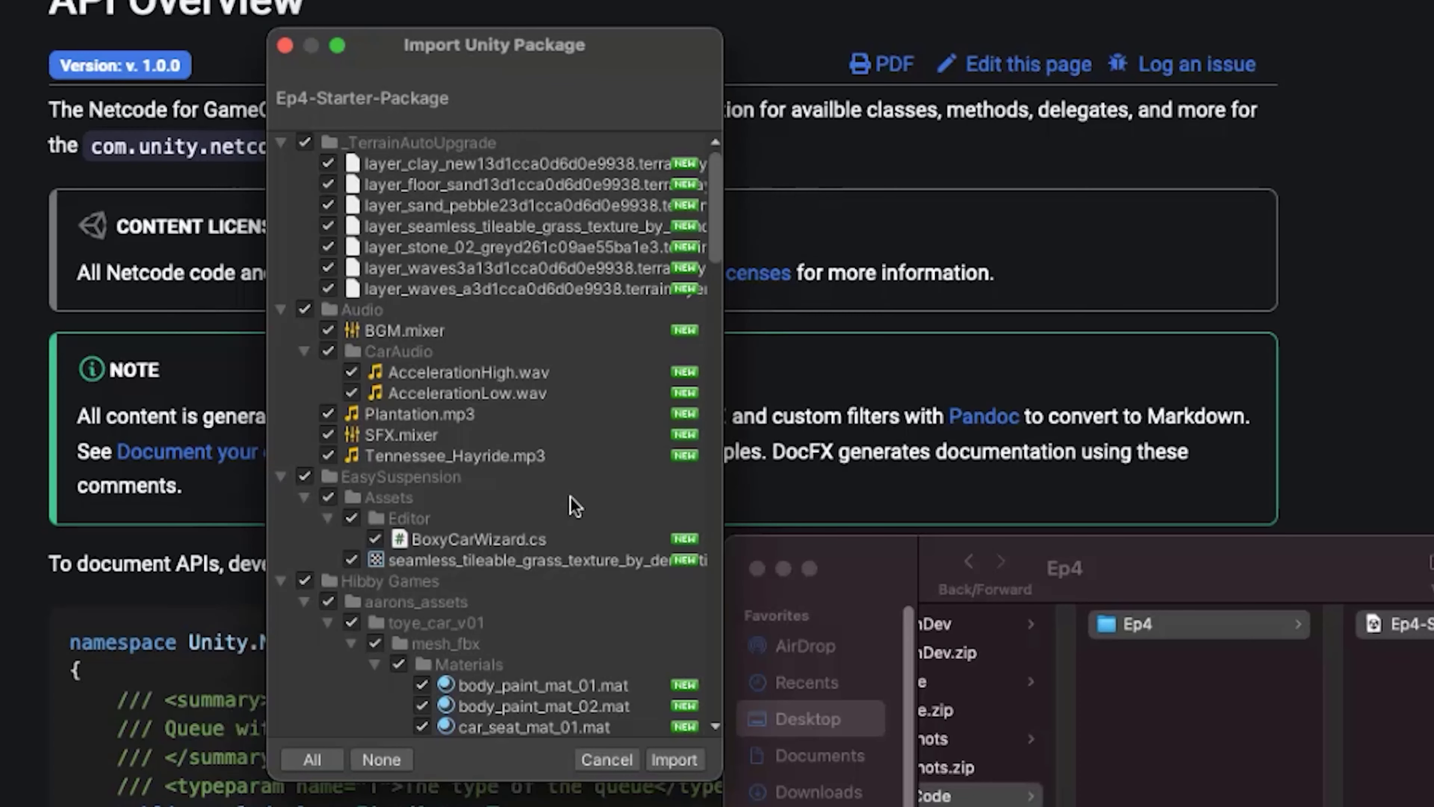
left_click(672, 759)
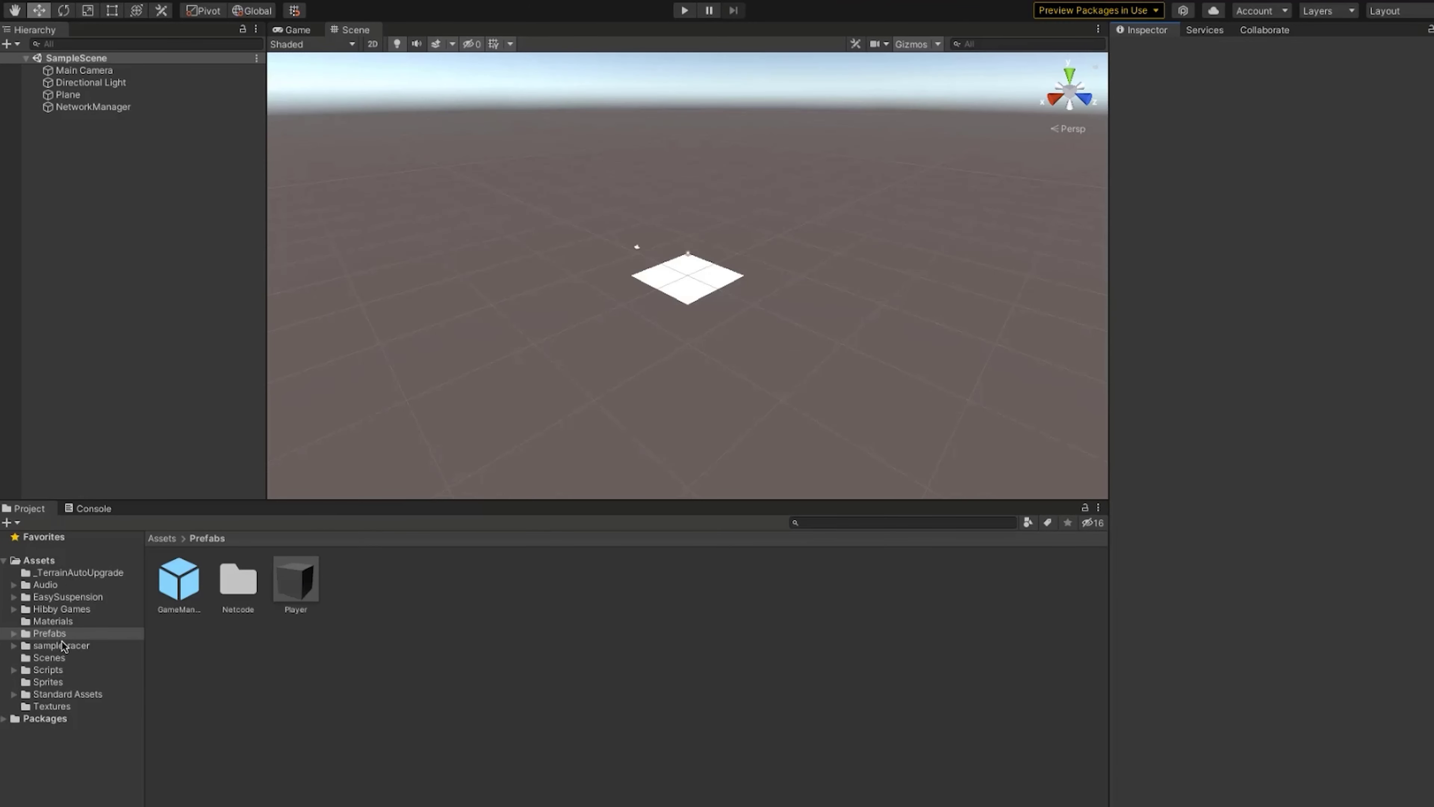
Open the Multiplayer scene from the Assets > Scenes folder
left_click(58, 658)
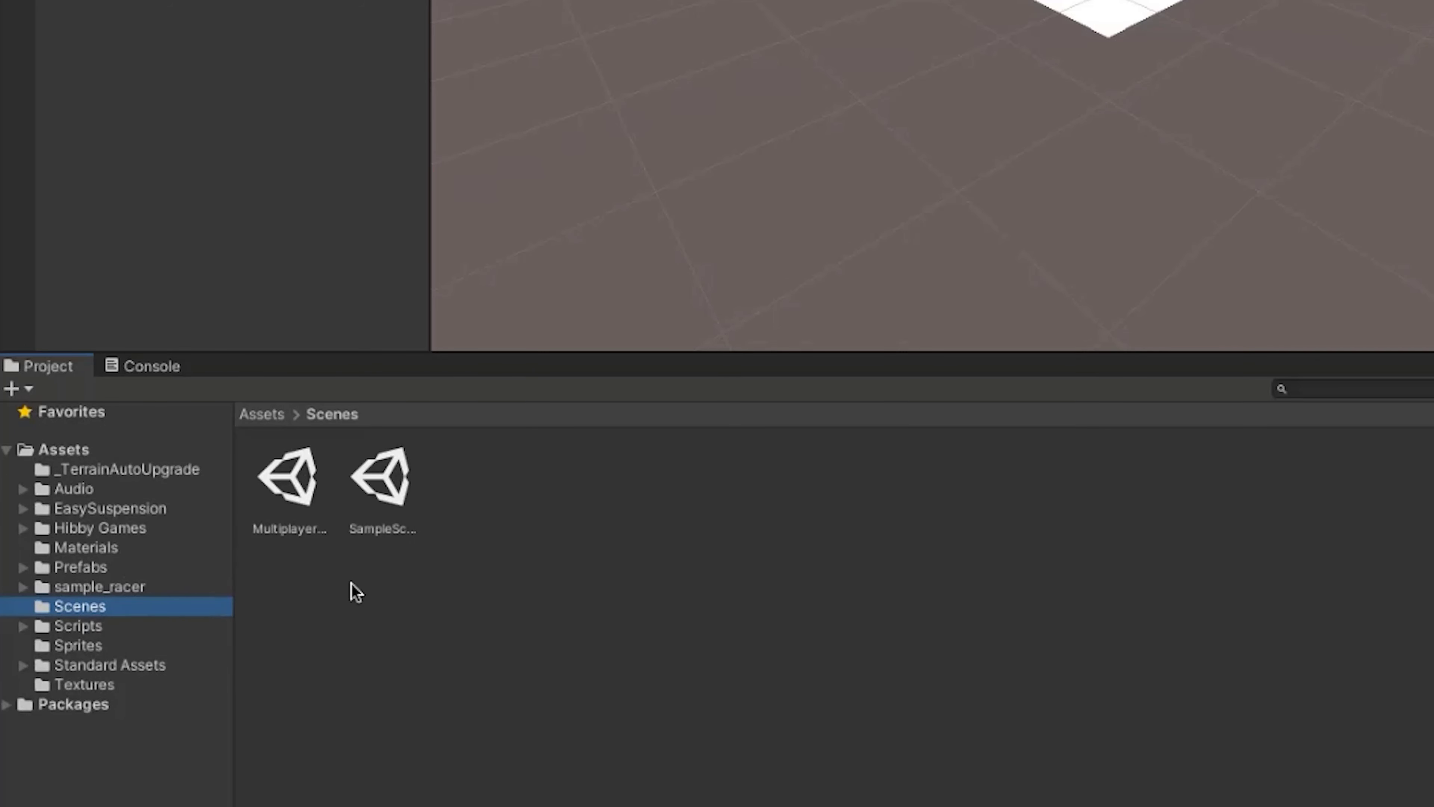
left_click(301, 494)
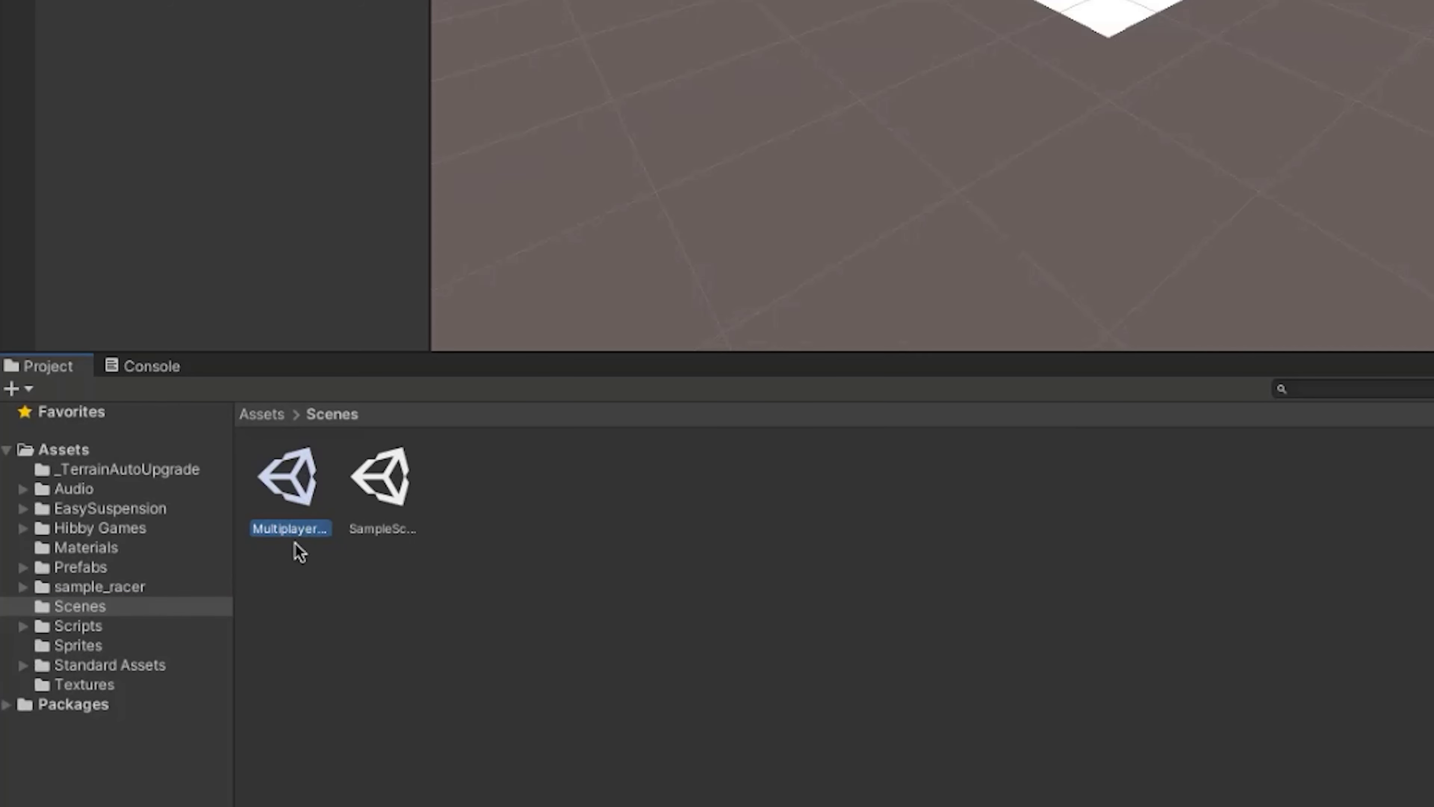
double_click(296, 487)
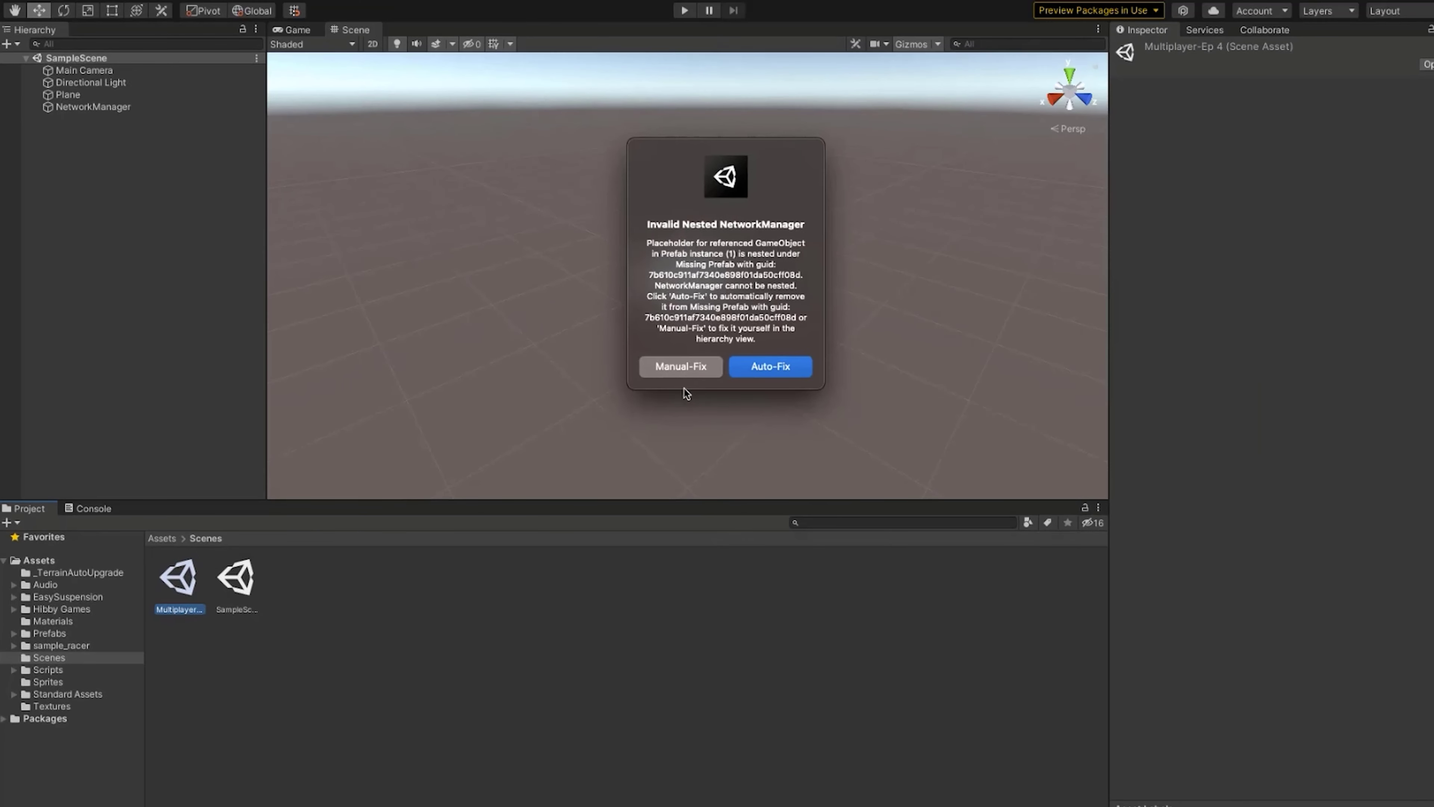
Choose Manual-Fix for the nested NetworkManager warning and delete the Missing Prefab object
left_click(687, 367)
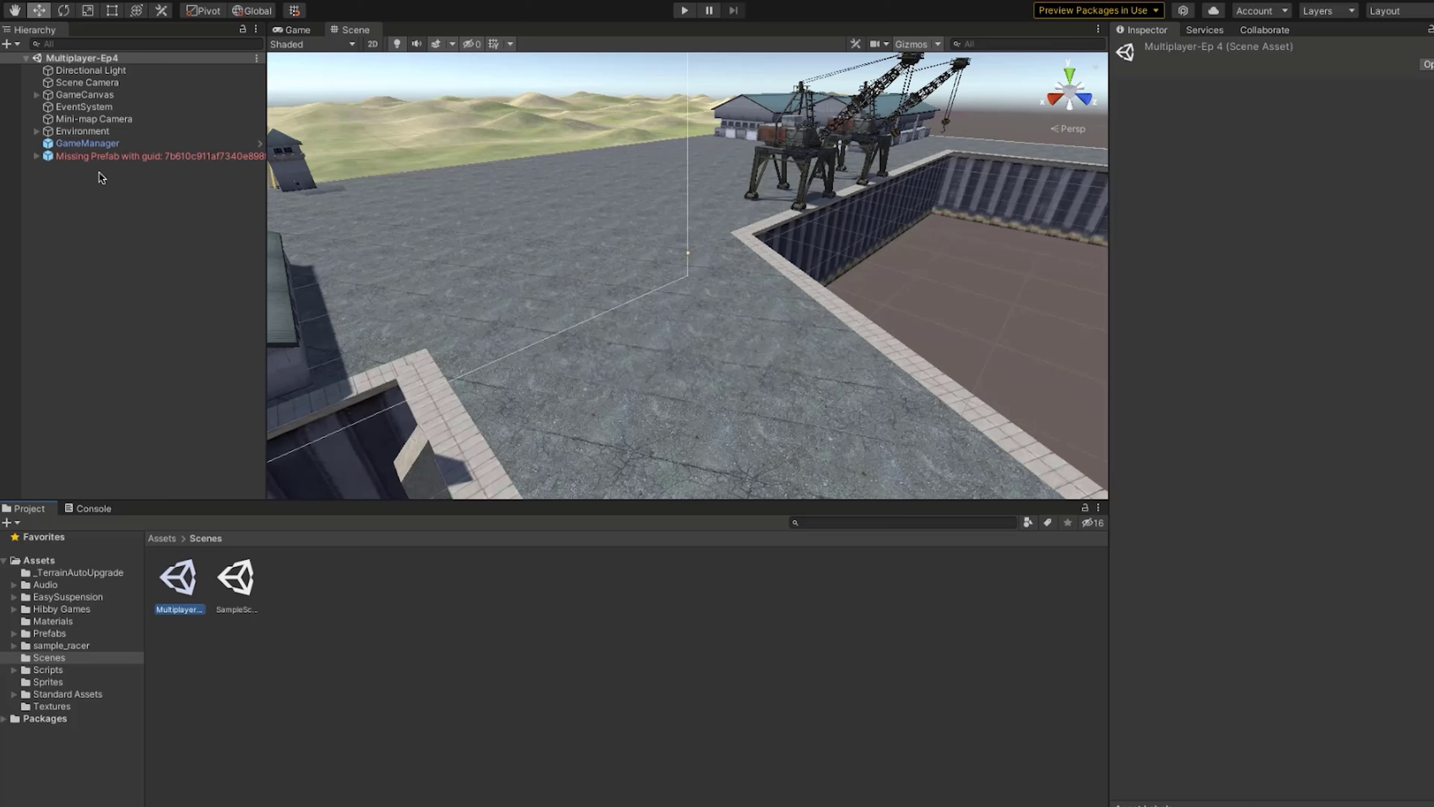
left_click(112, 159)
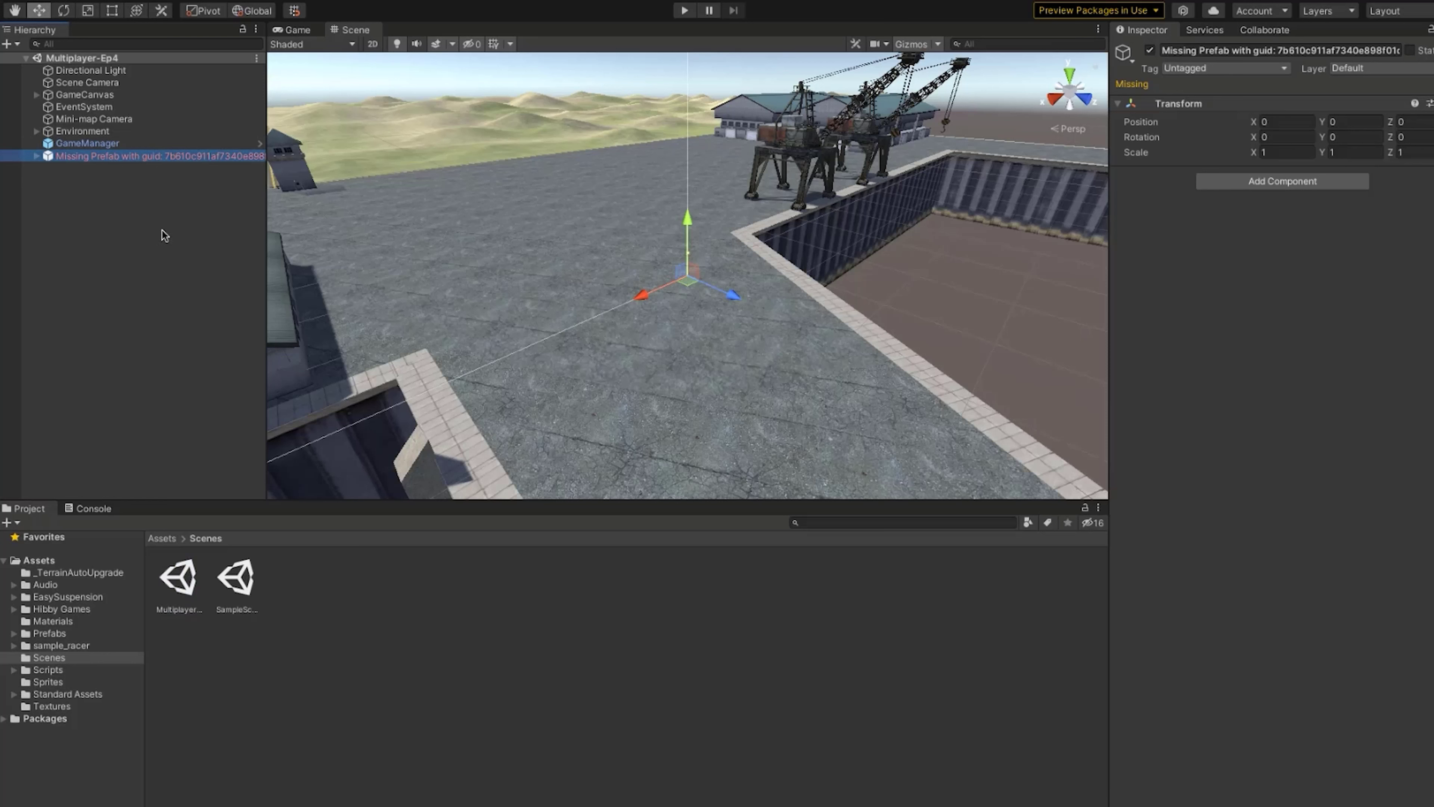
right_click(132, 160)
left_click(176, 276)
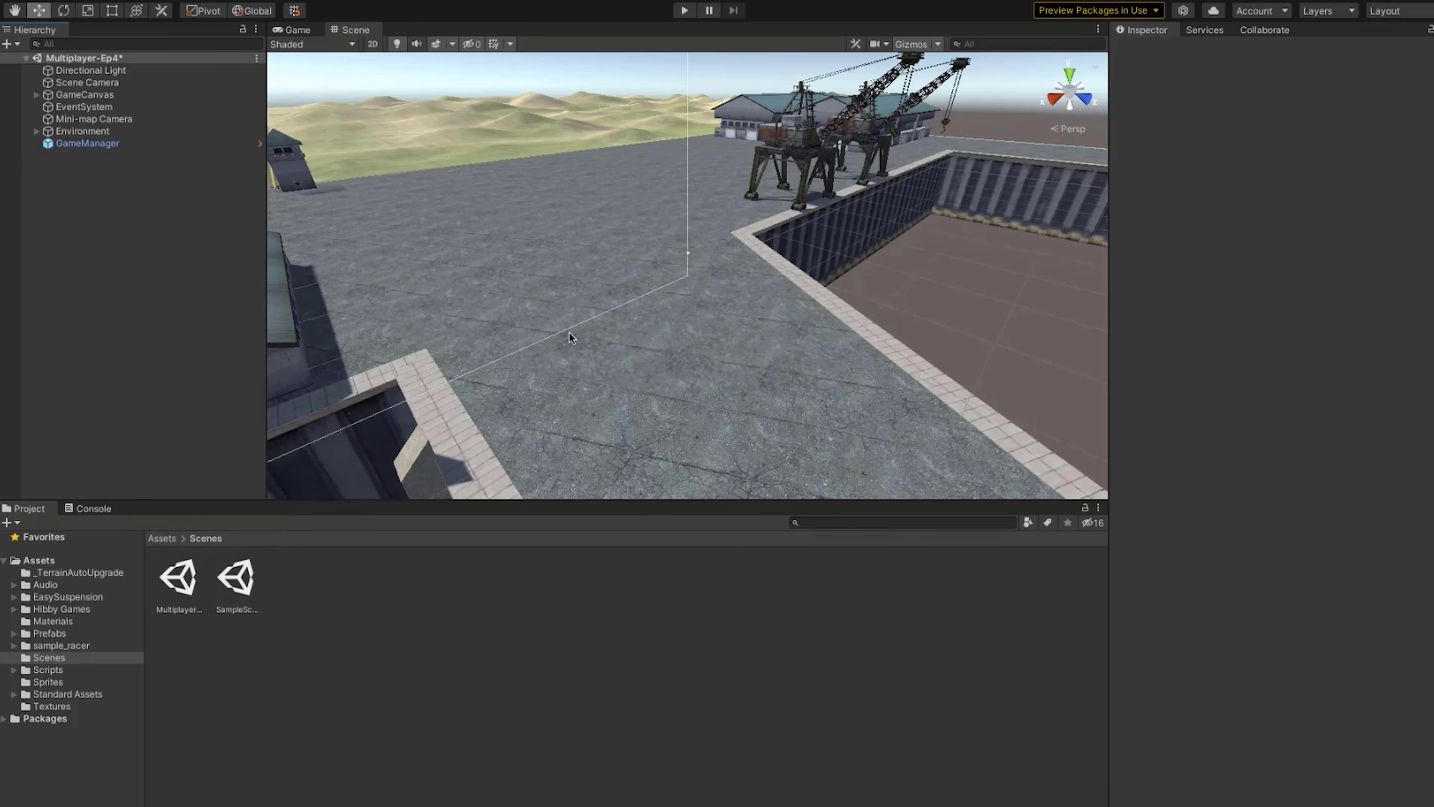
scroll(536, 281, "down", 10)
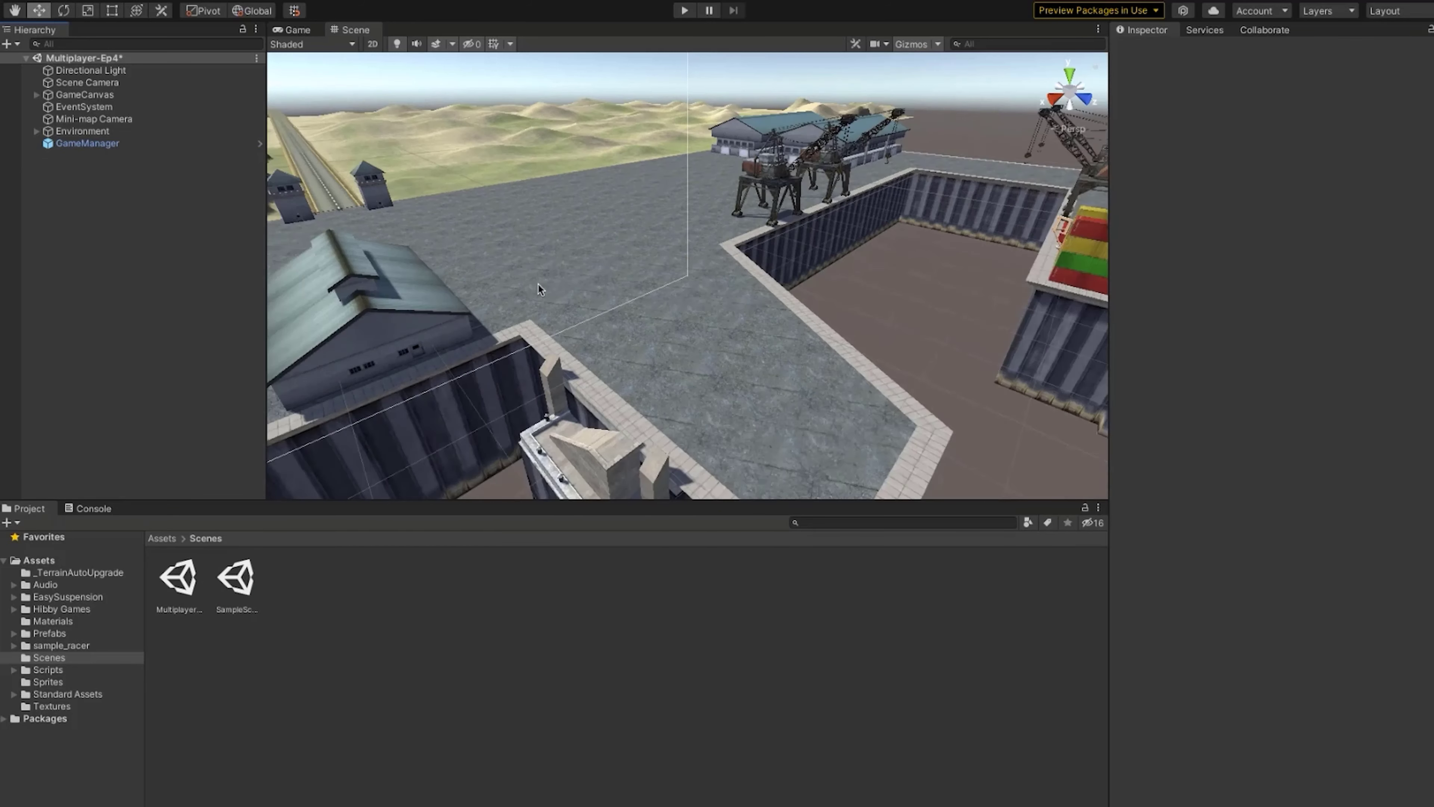
scroll(694, 292, "down", 5)
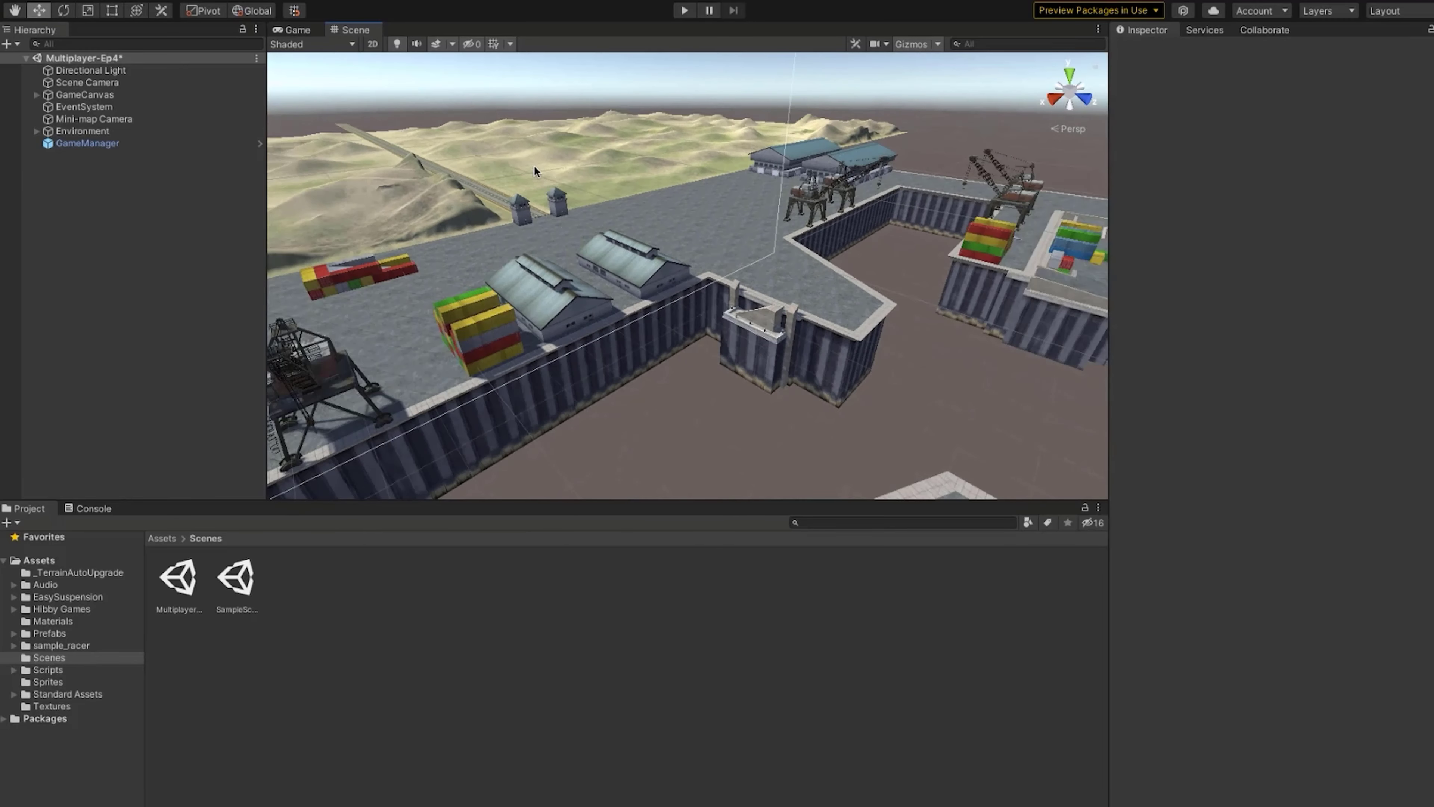
middle_click_drag(536, 192, 621, 231)
scroll(732, 246, "down", 10)
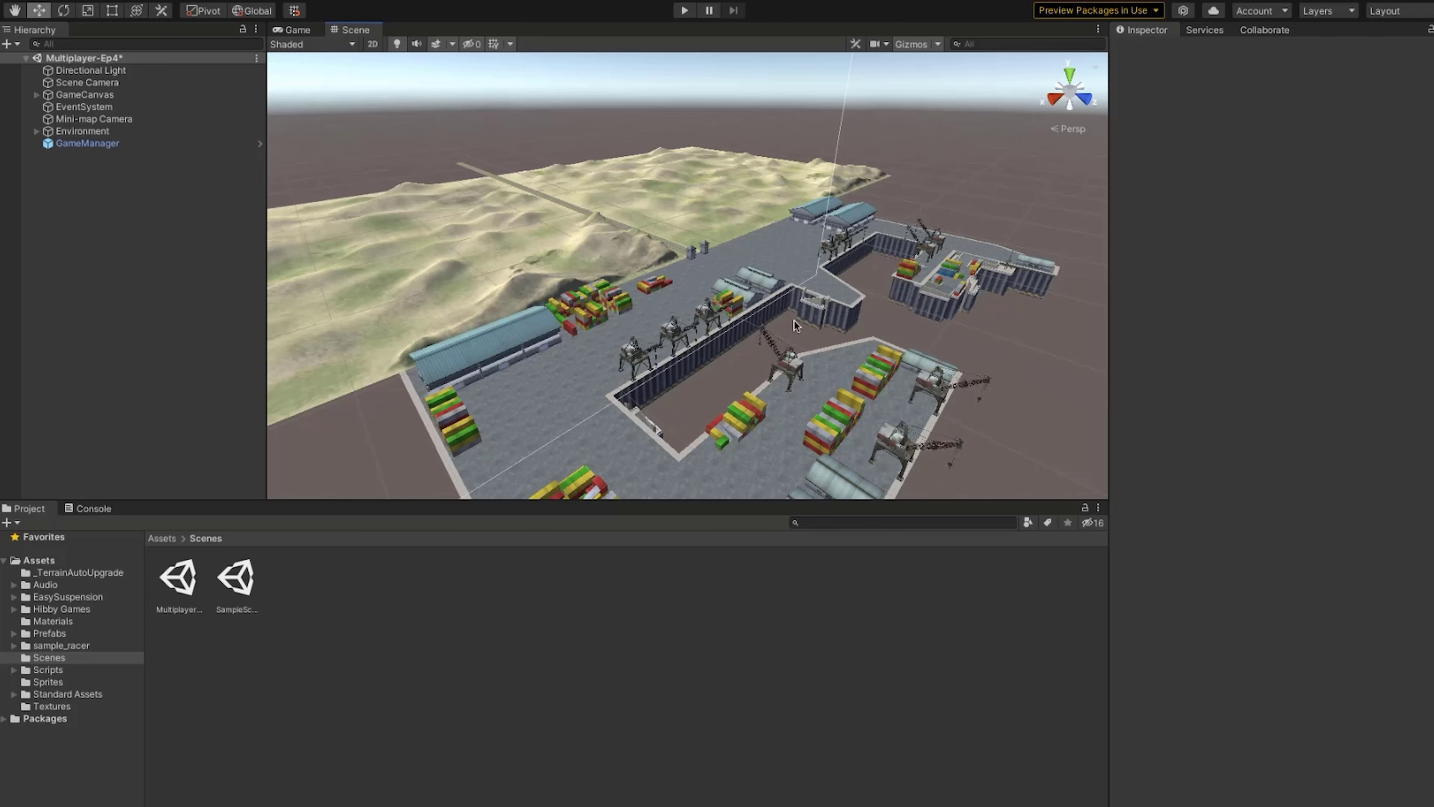
scroll(824, 300, "up", 5)
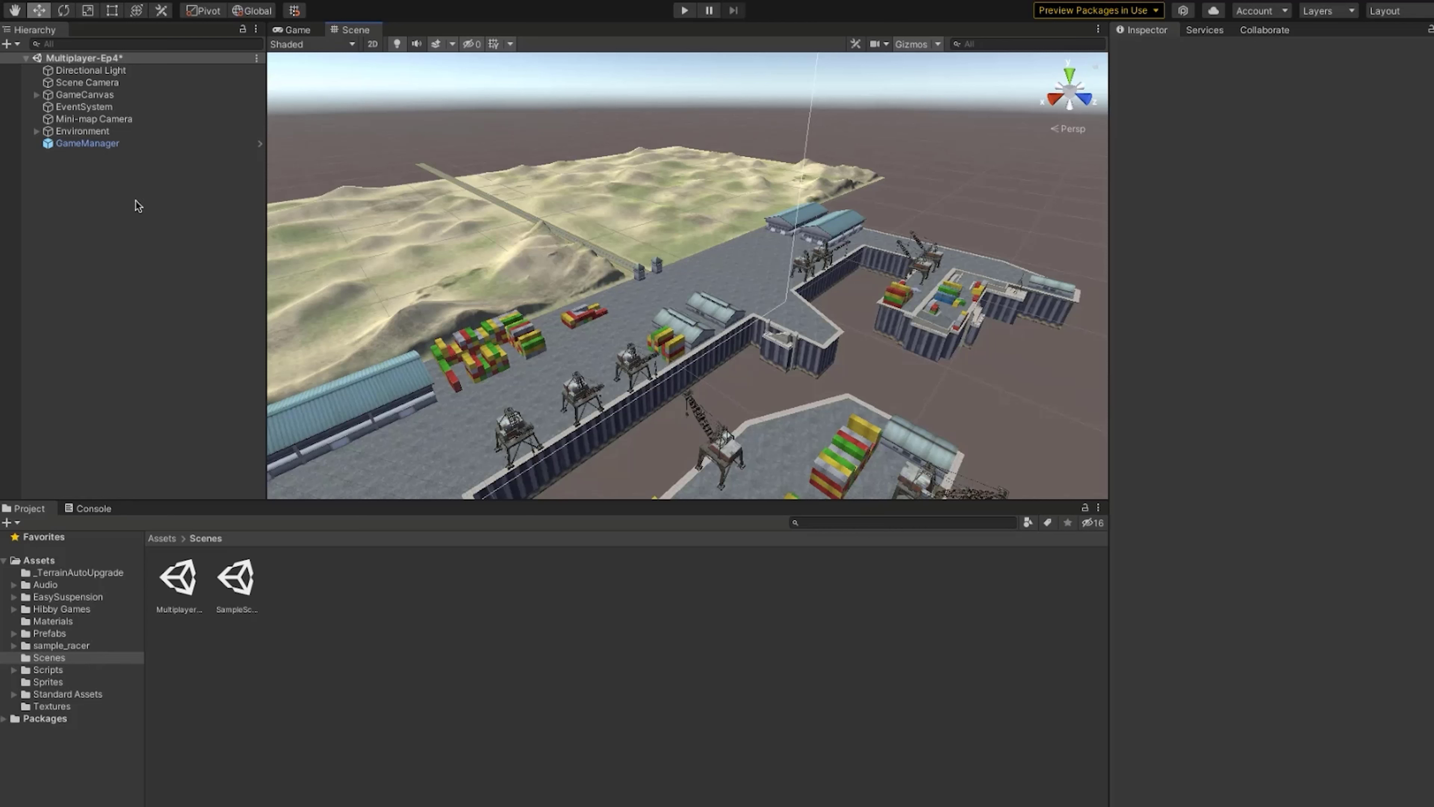
Create an empty GameObject named NetworkManager in the scene
left_click(222, 9)
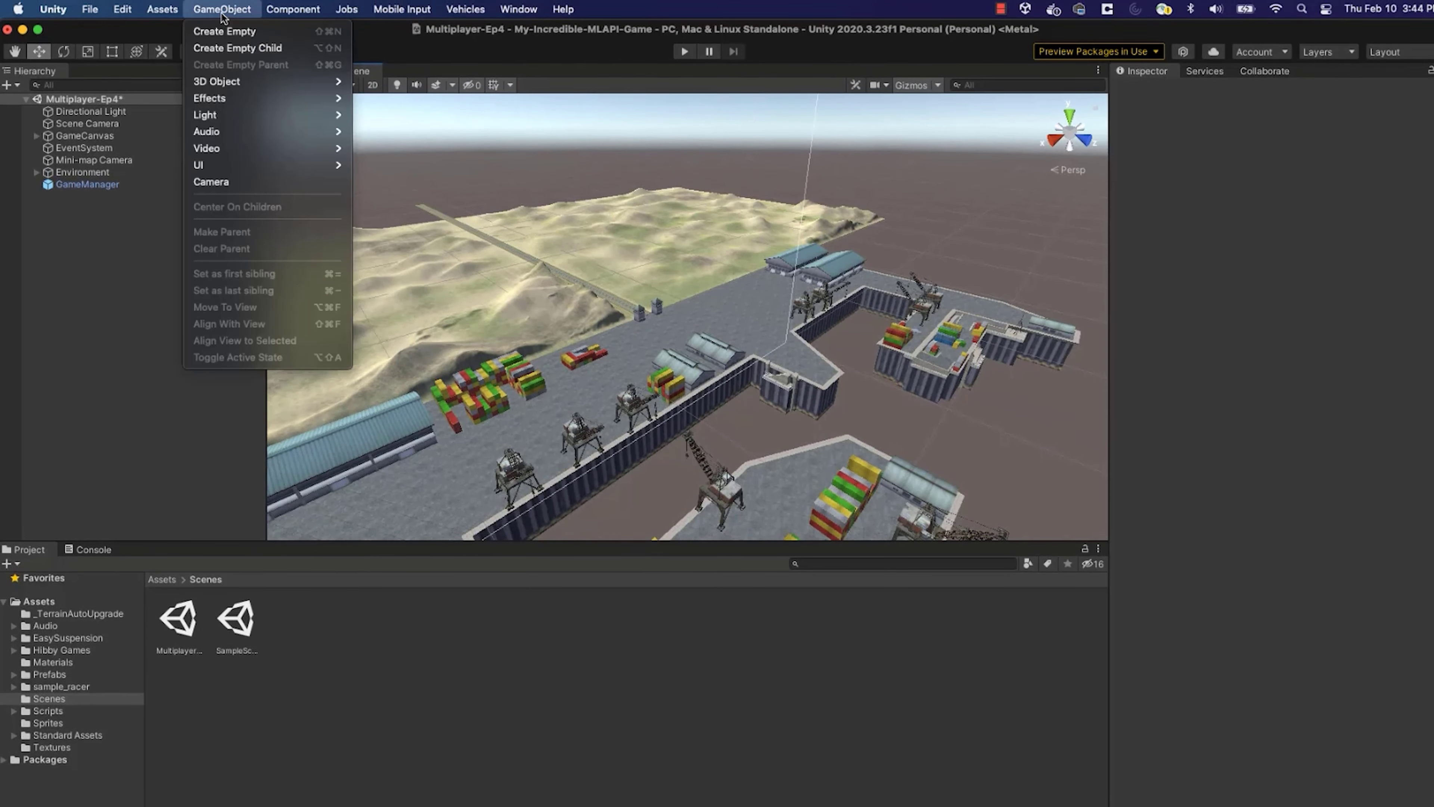
left_click(224, 32)
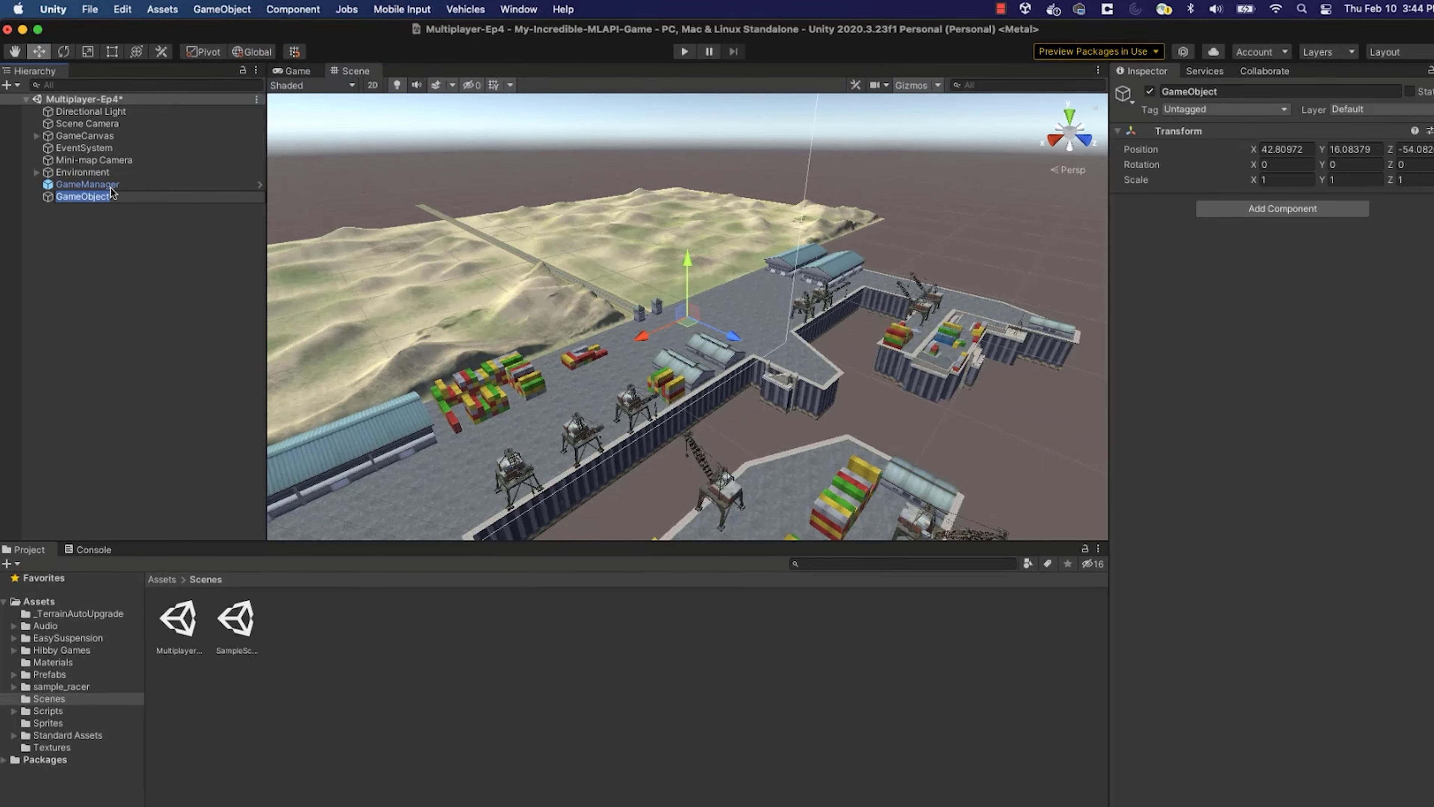
type("NetworkManager")
key("Return")
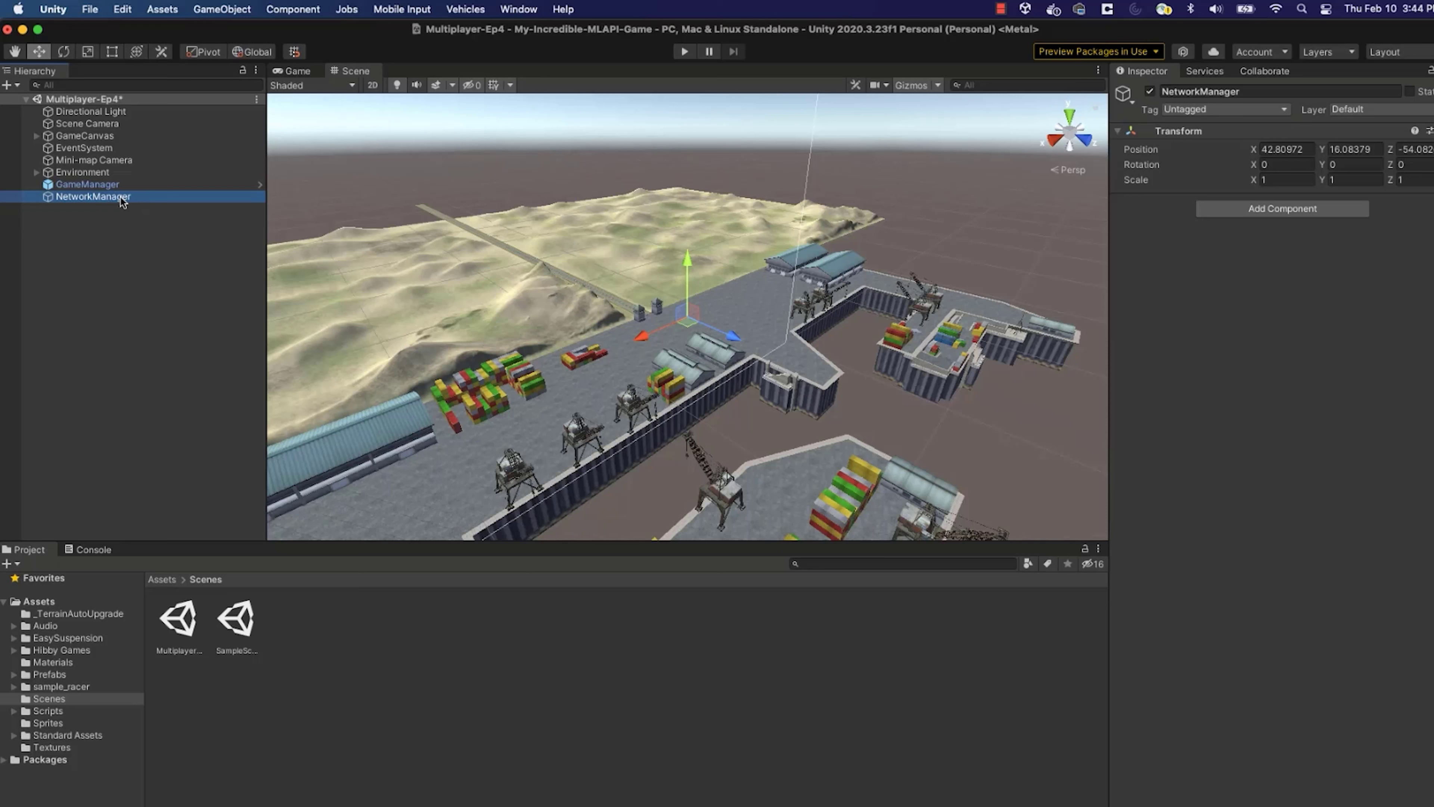
Add the Netcode NetworkManager component to the NetworkManager object
left_click(284, 8)
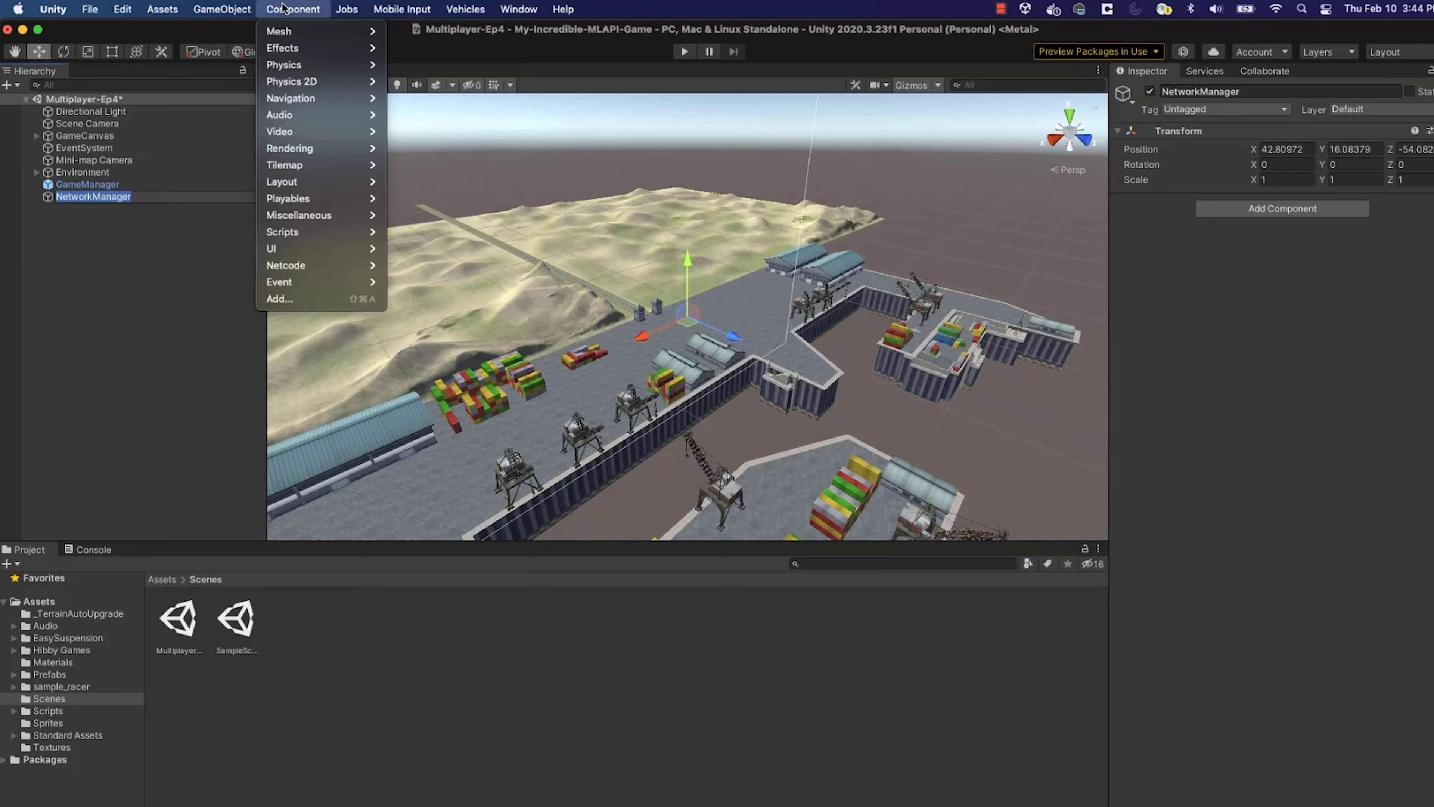
mouse_move(327, 265)
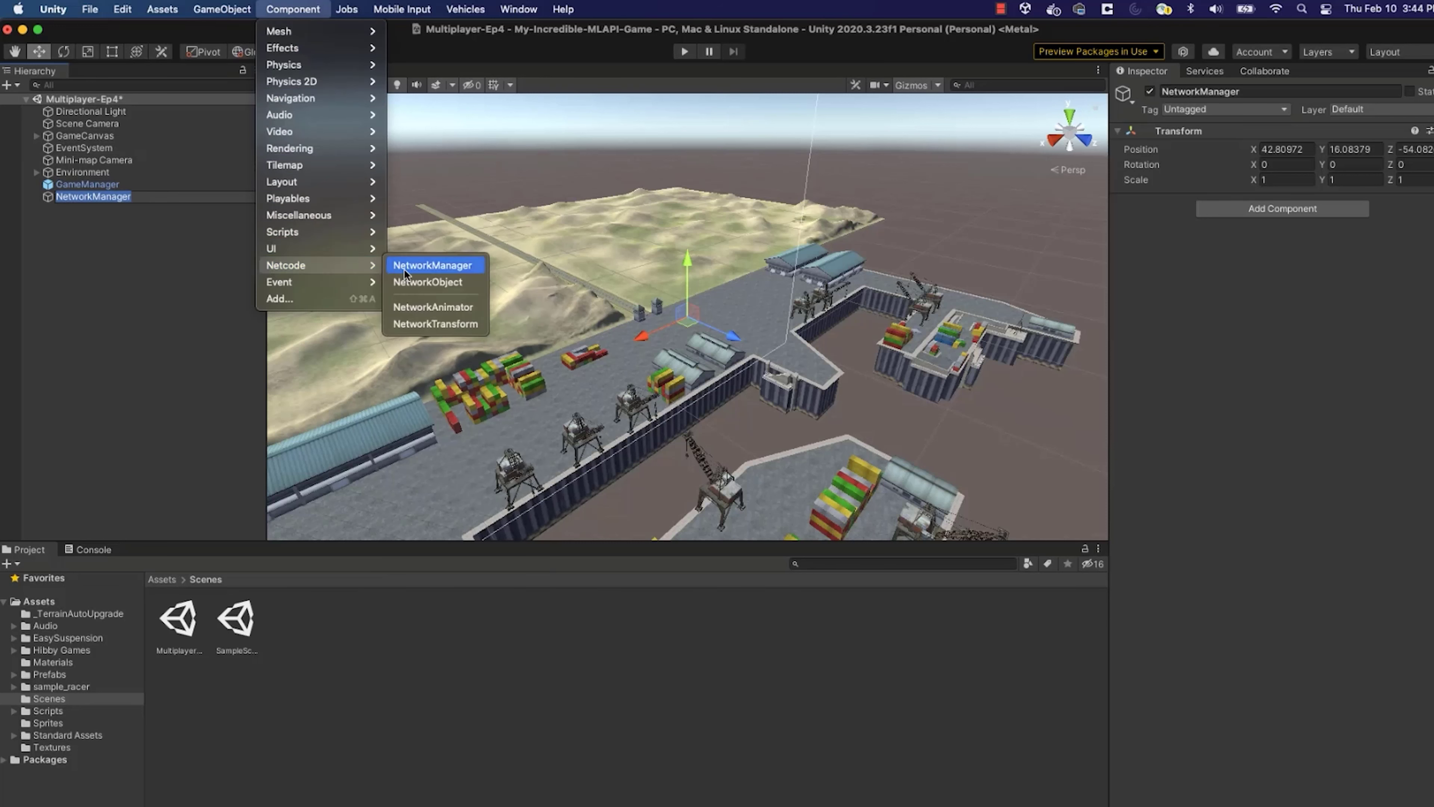
left_click(425, 265)
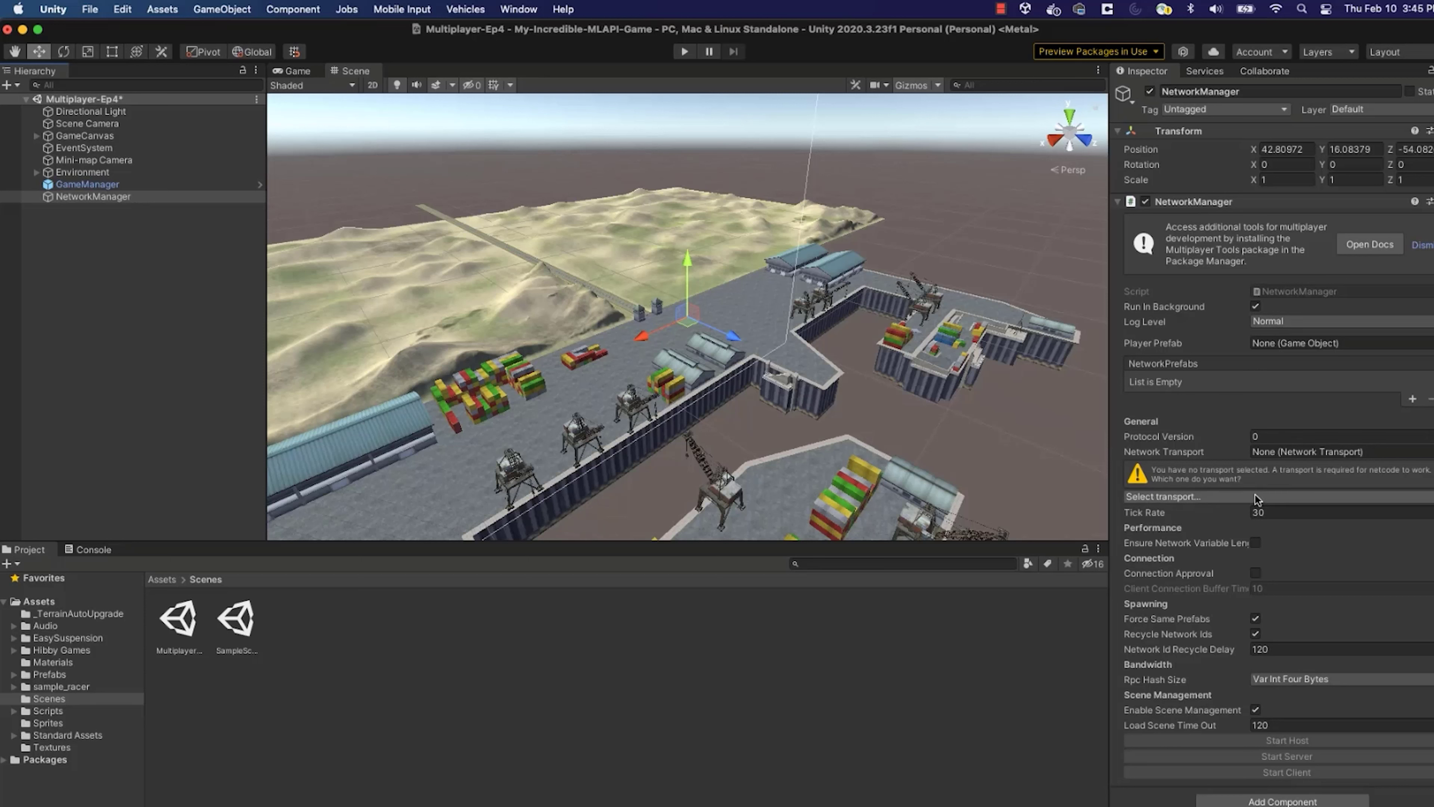
Set the NetworkManager's transport to UNetTransport and show the Prefabs folder
left_click(1174, 497)
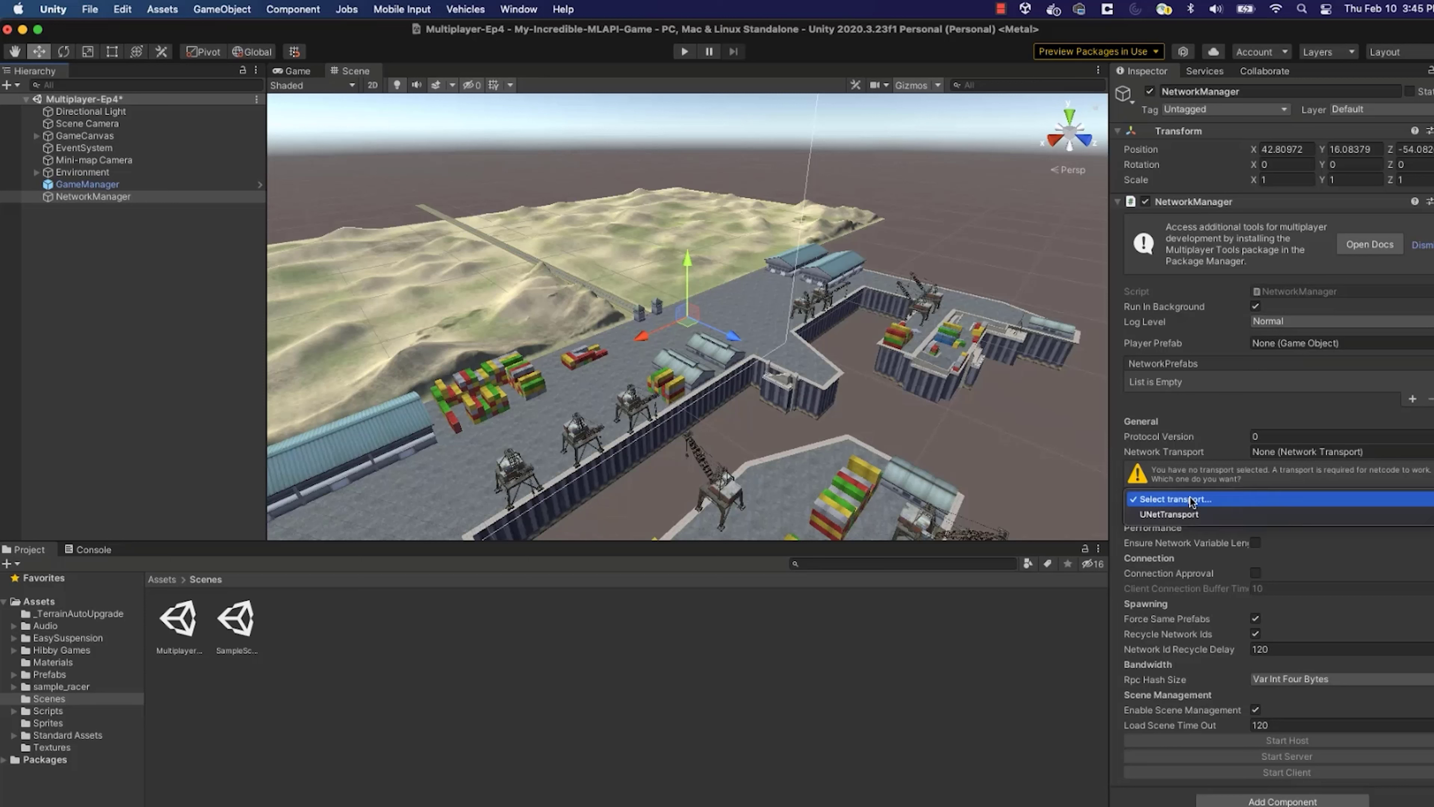
left_click(1175, 514)
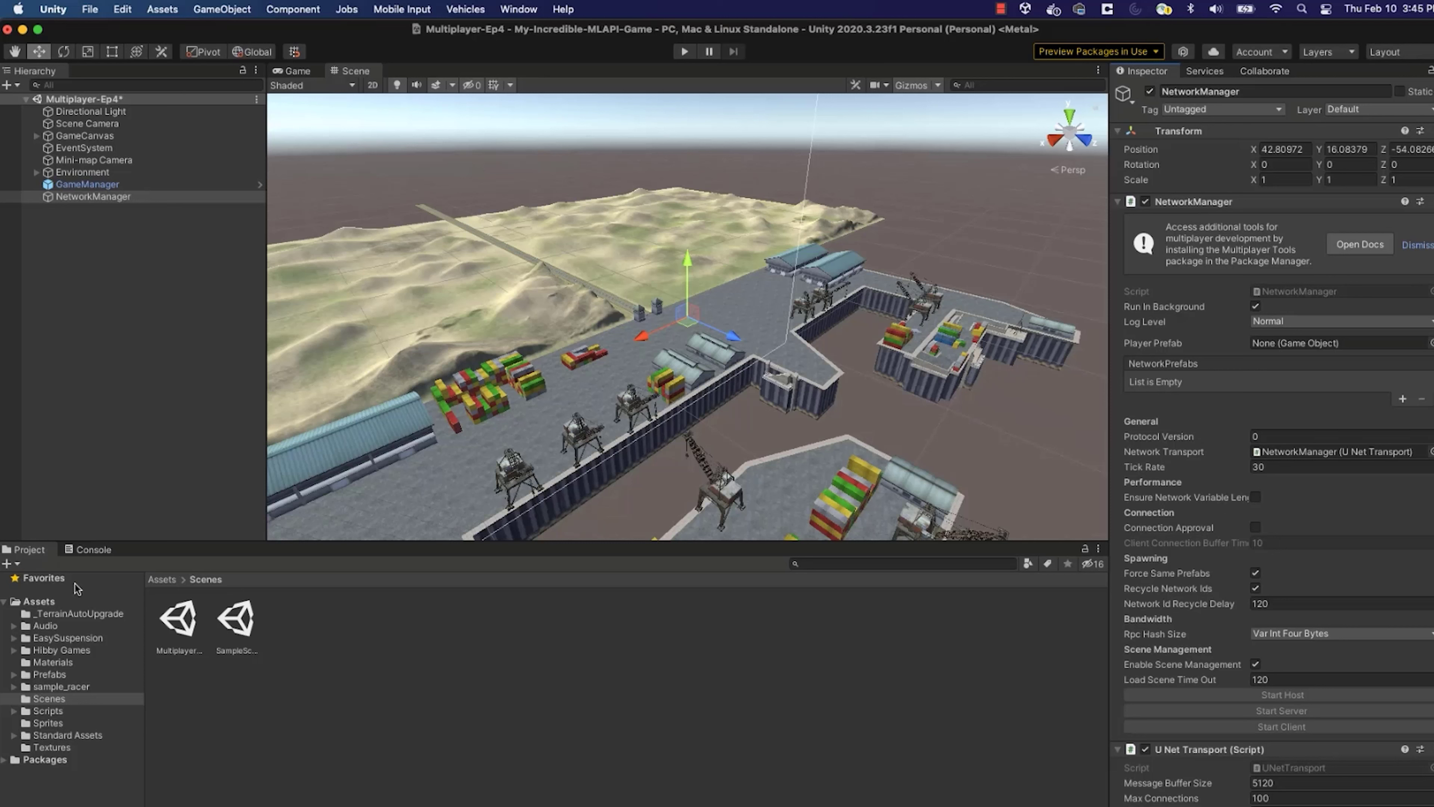
left_click(56, 673)
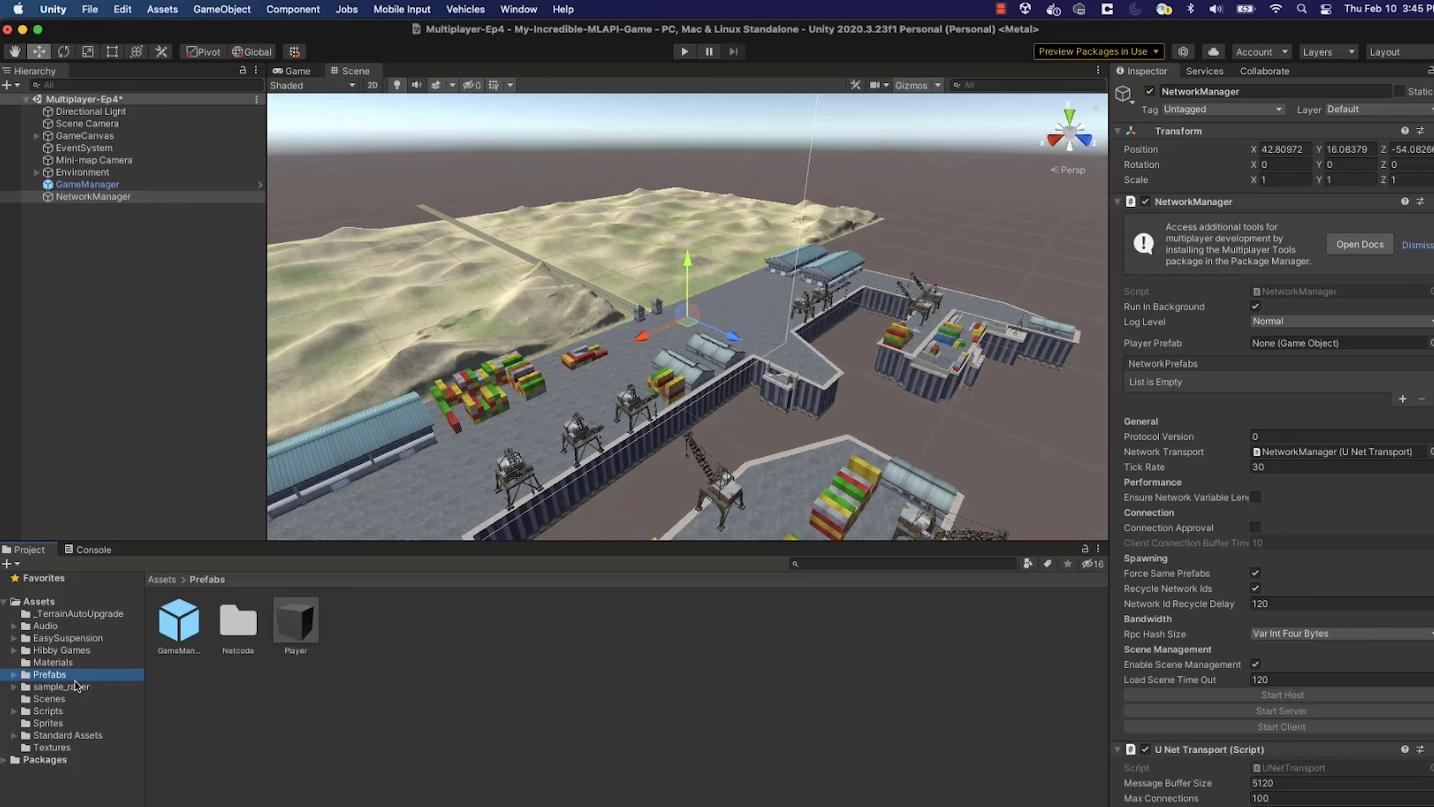
Open the CarPlayer-MLAPI prefab from Prefabs > Netcode in Prefab Mode and select its root
double_click(236, 631)
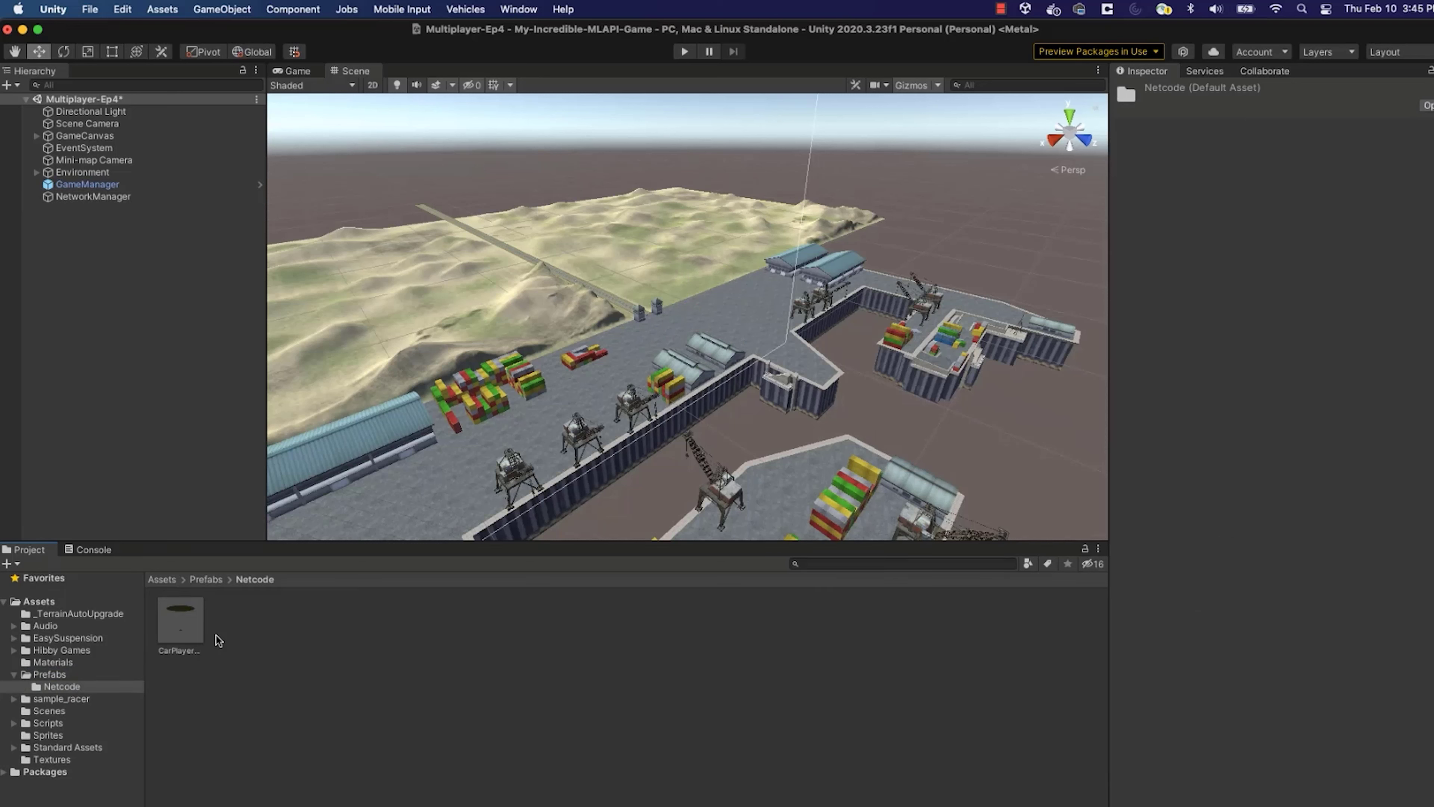
left_click(186, 628)
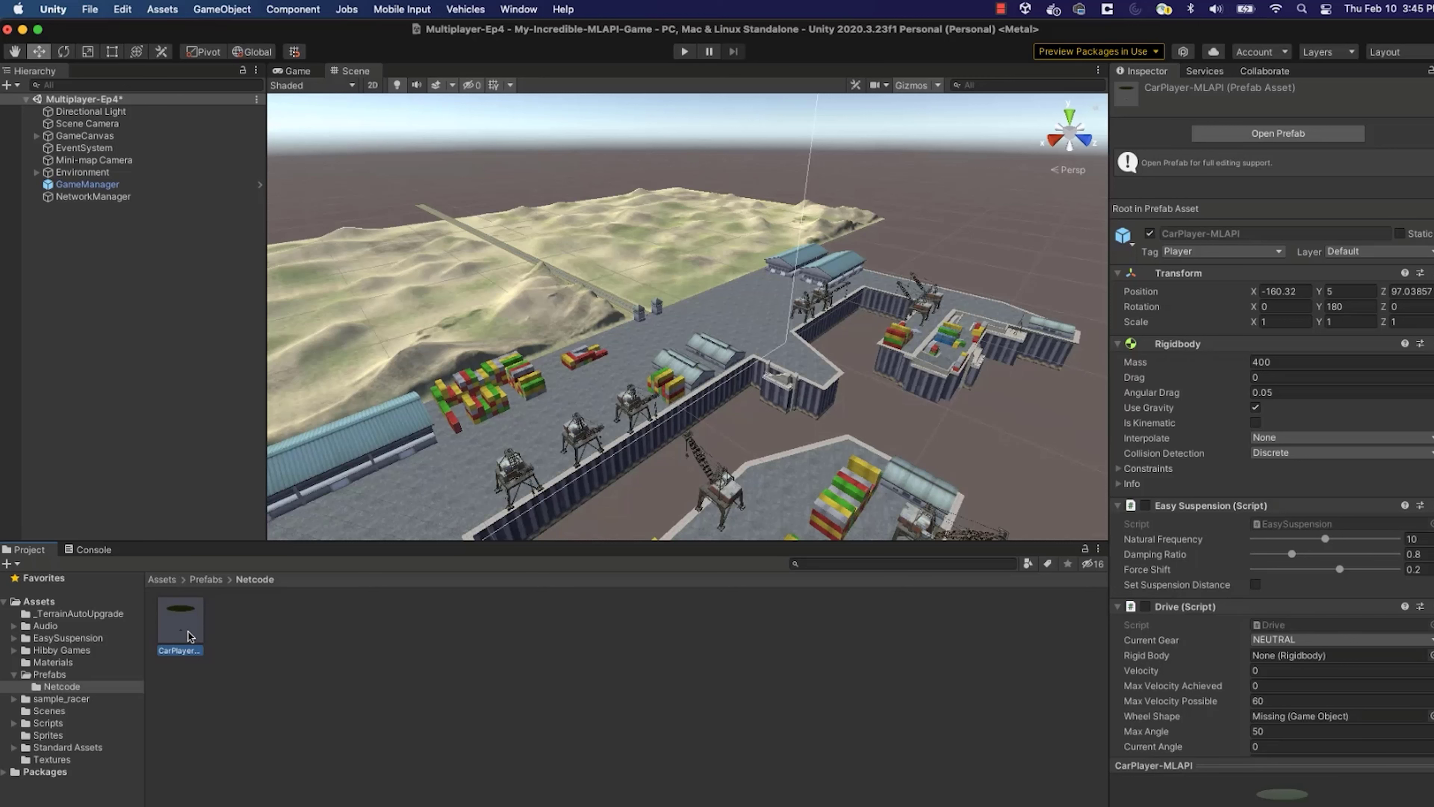
double_click(189, 635)
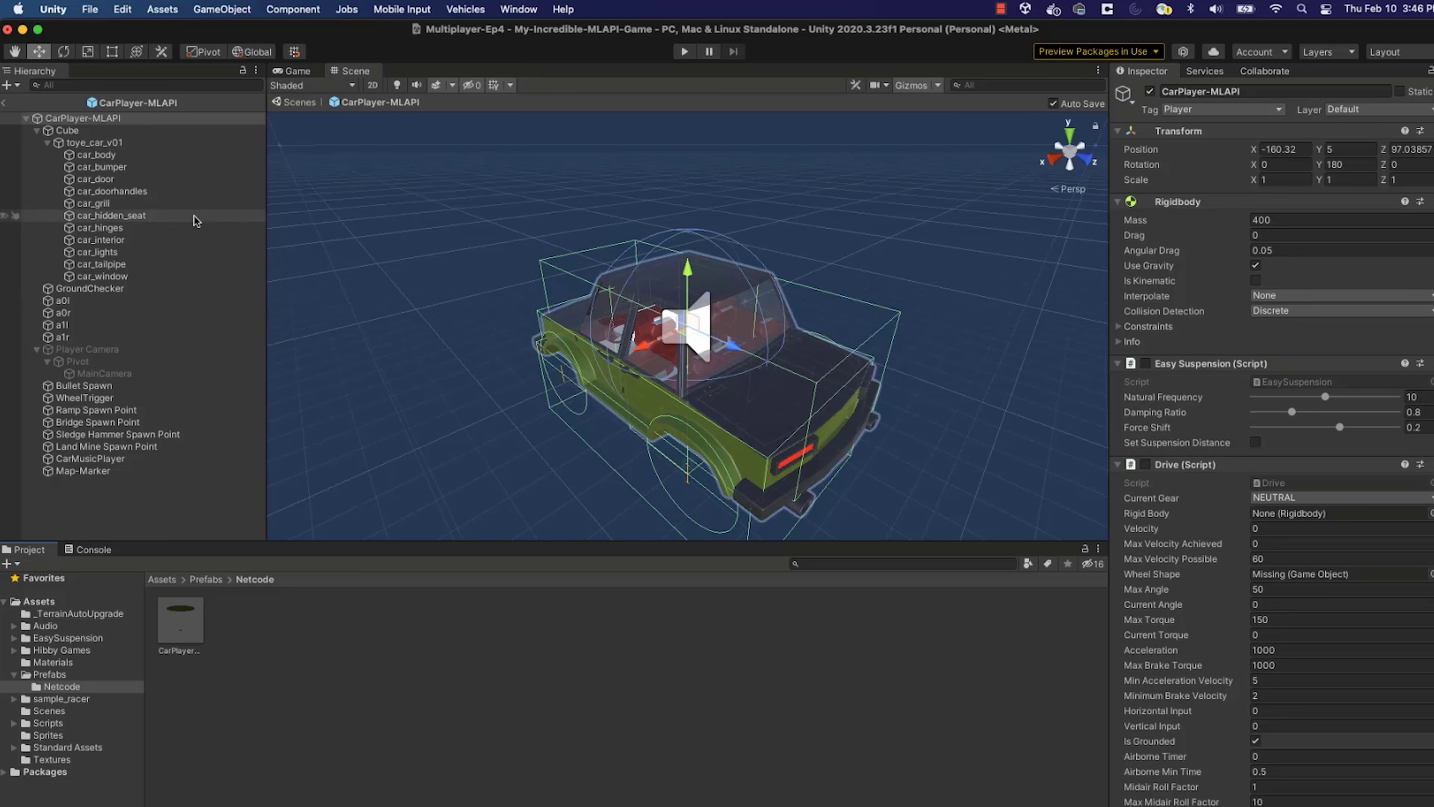
left_click(66, 121)
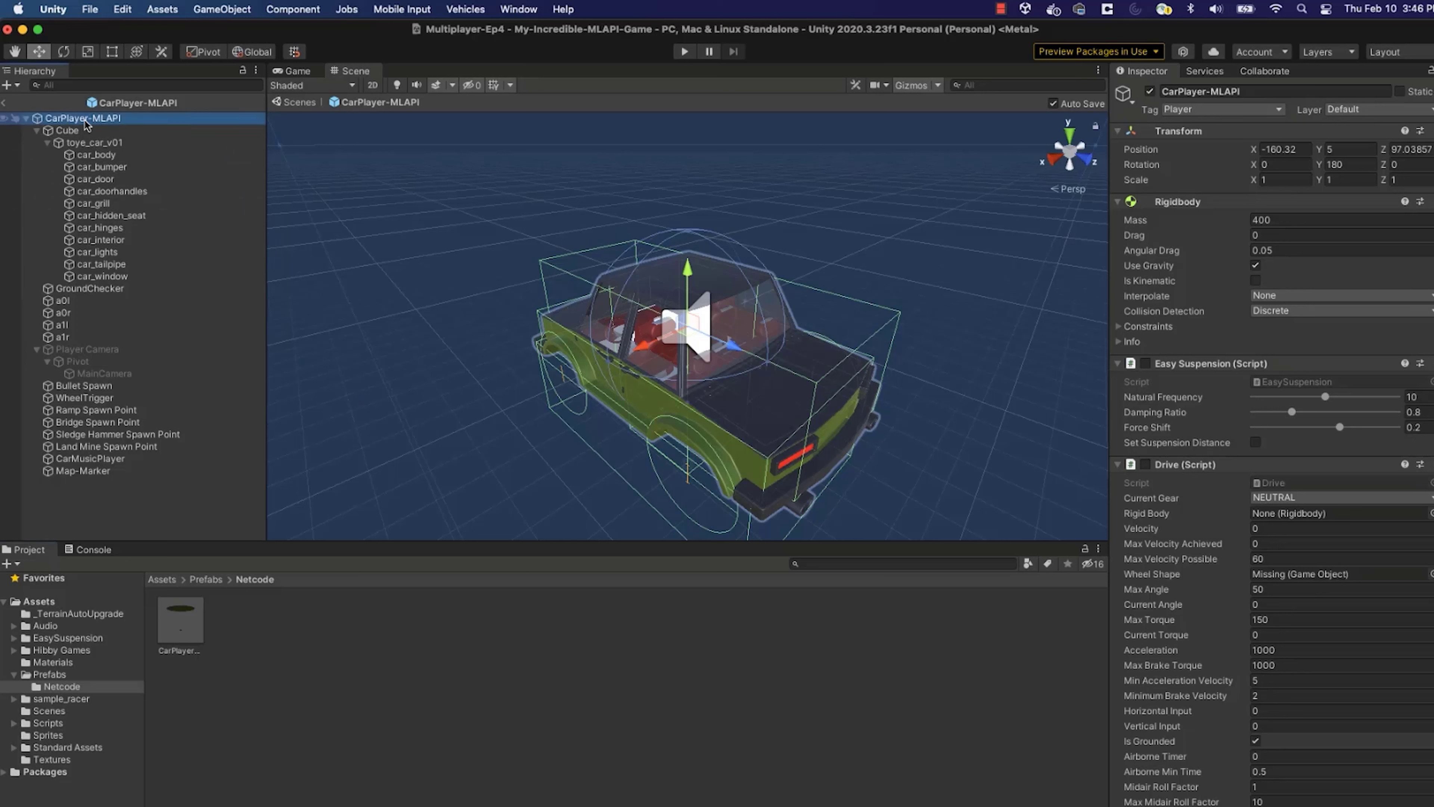